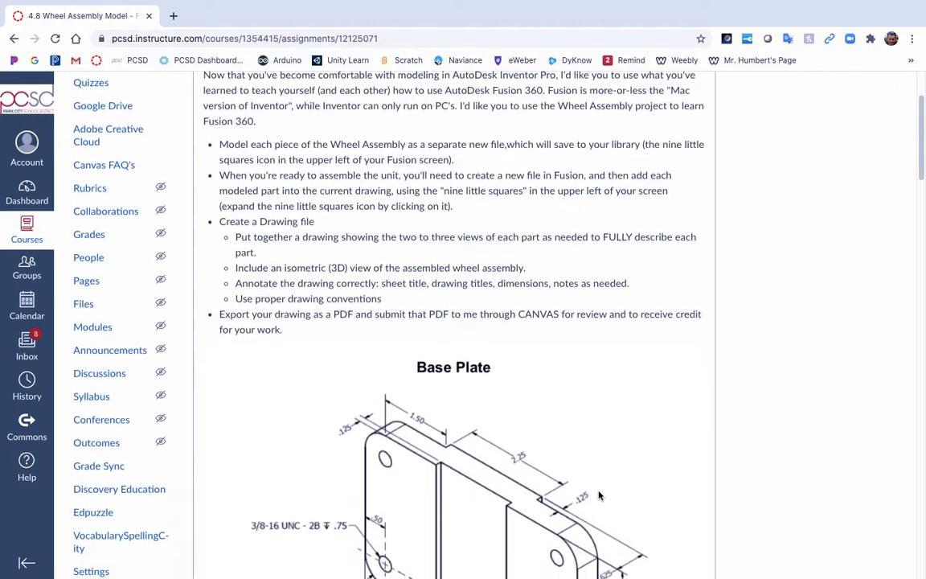
Find the Wheel drawing in the assignment and examine the dimensions of its front view and section A-A.
scroll(599, 495, "down", 10)
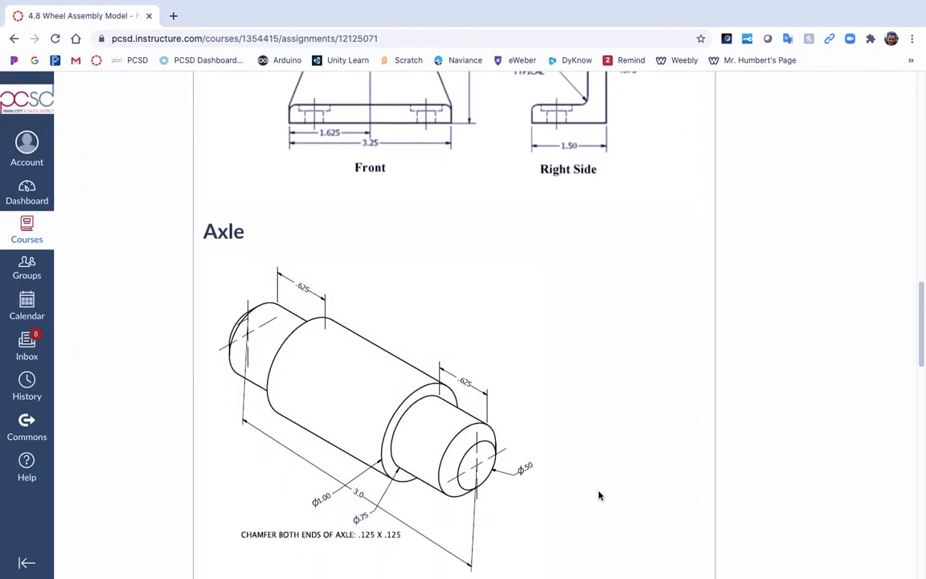
scroll(599, 495, "up", 1)
scroll(599, 495, "down", 1)
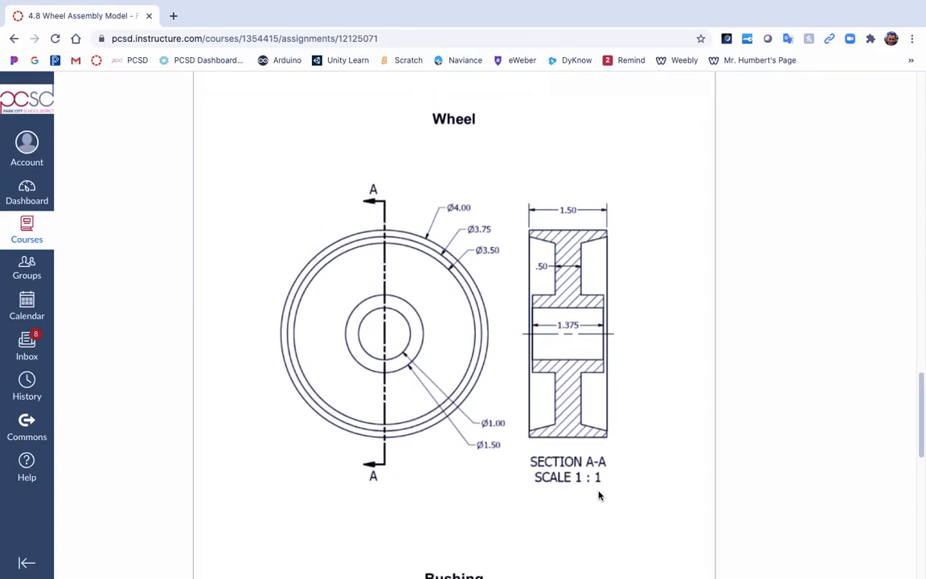
scroll(599, 495, "up", 2, "ctrl")
scroll(599, 495, "up", 1)
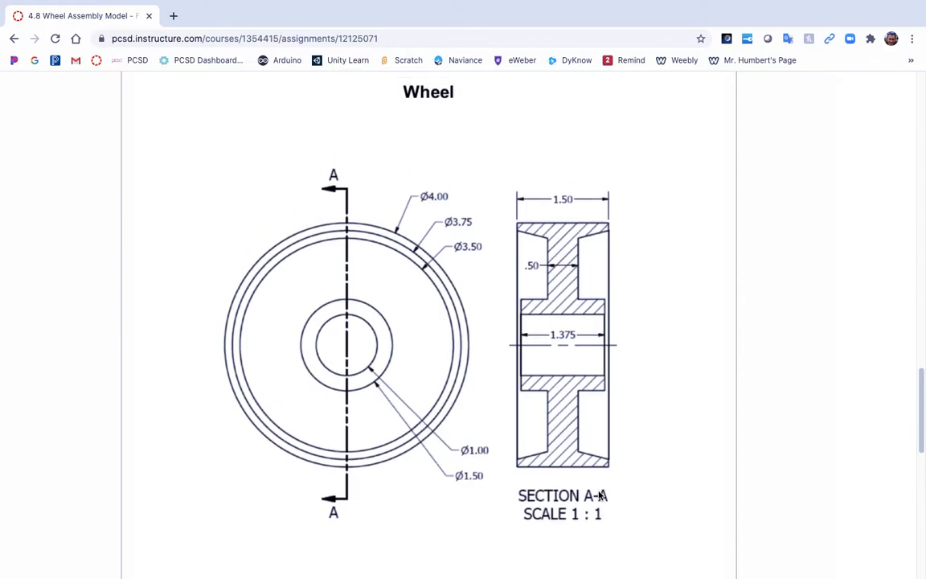
scroll(599, 495, "up", 1)
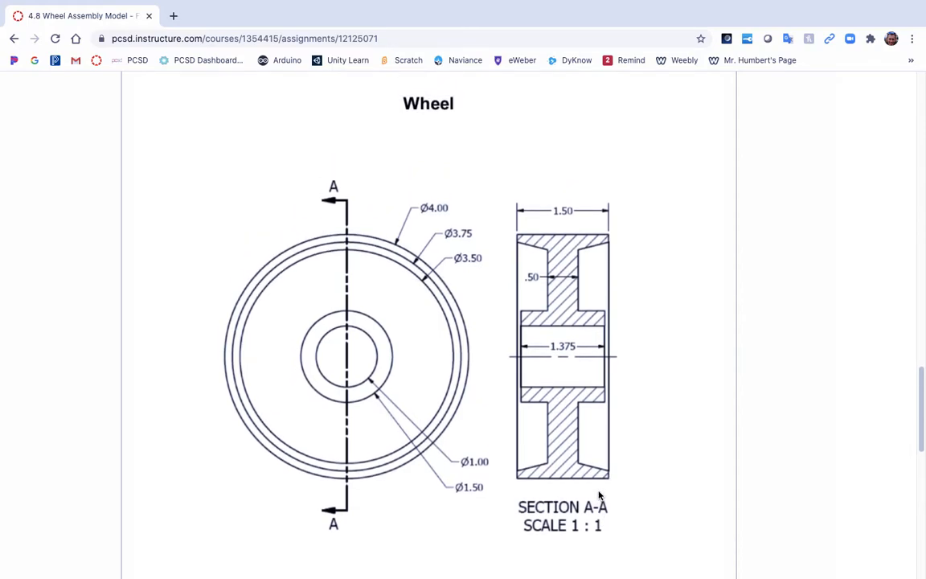
scroll(599, 495, "up", 1, "ctrl")
scroll(599, 496, "down", 1, "ctrl")
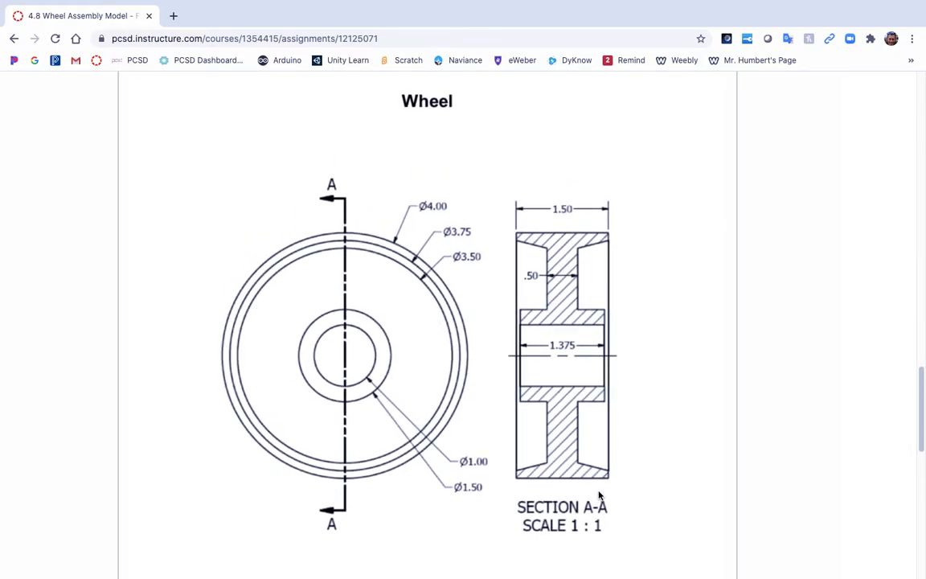
scroll(599, 496, "up", 1)
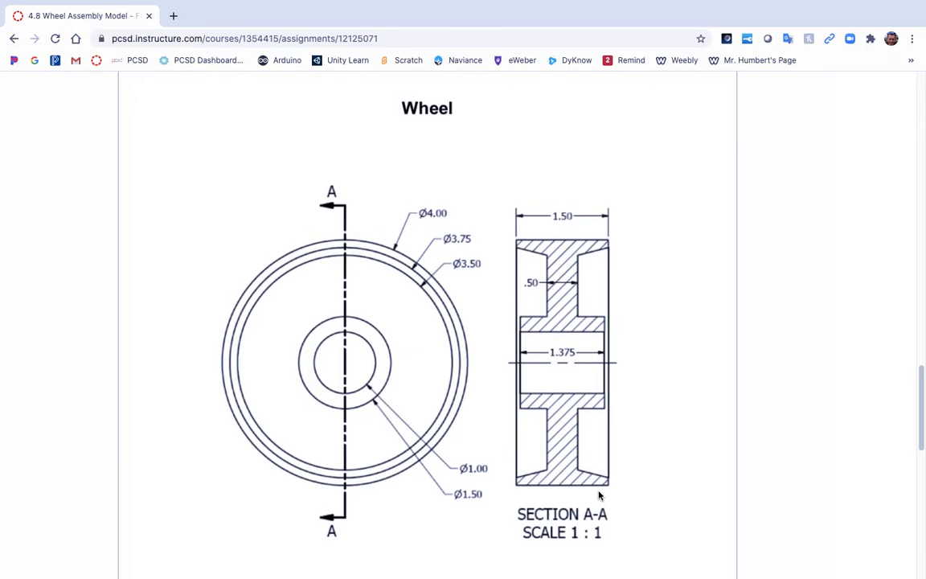
key("ctrl+Right")
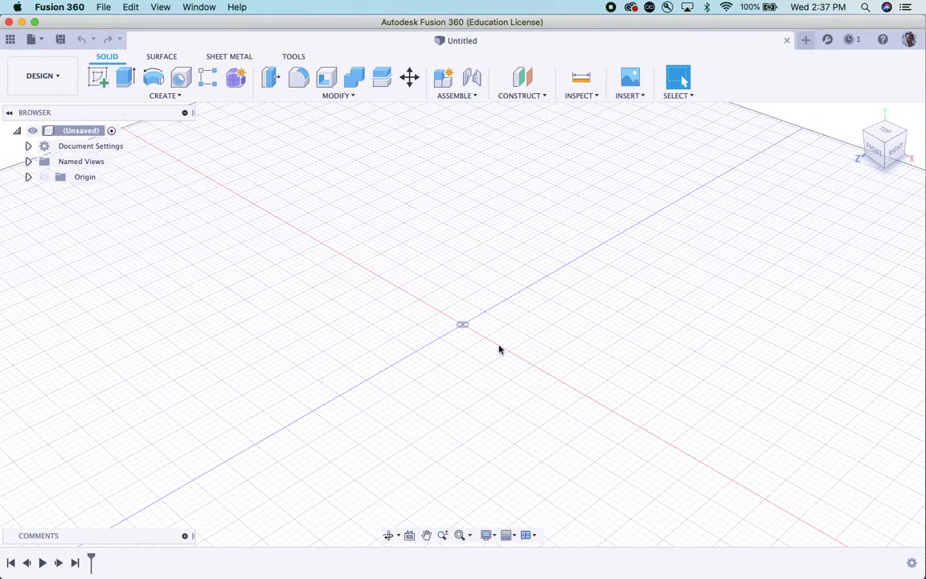
key("ctrl+Right")
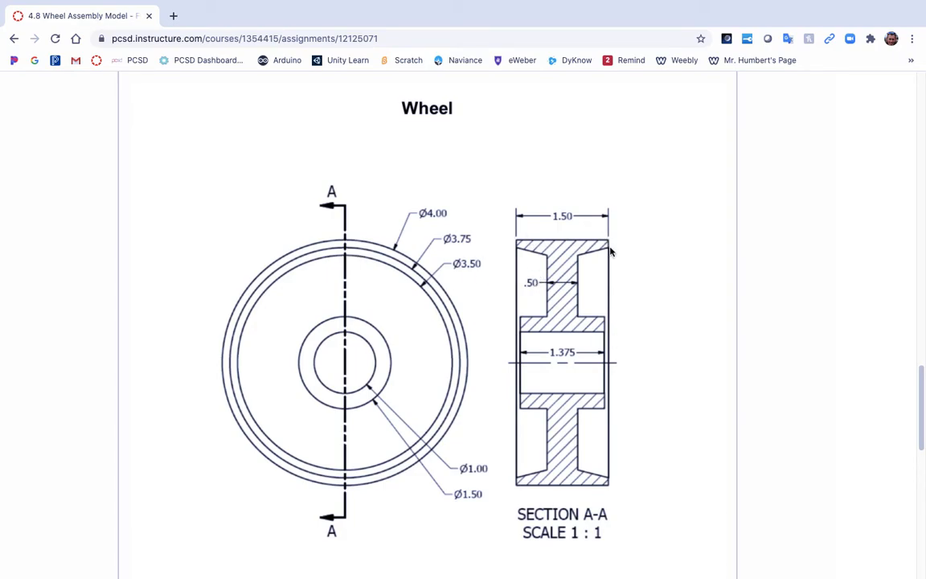
Switch to Fusion 360 and start a new sketch on the top horizontal origin plane.
key("ctrl+Right")
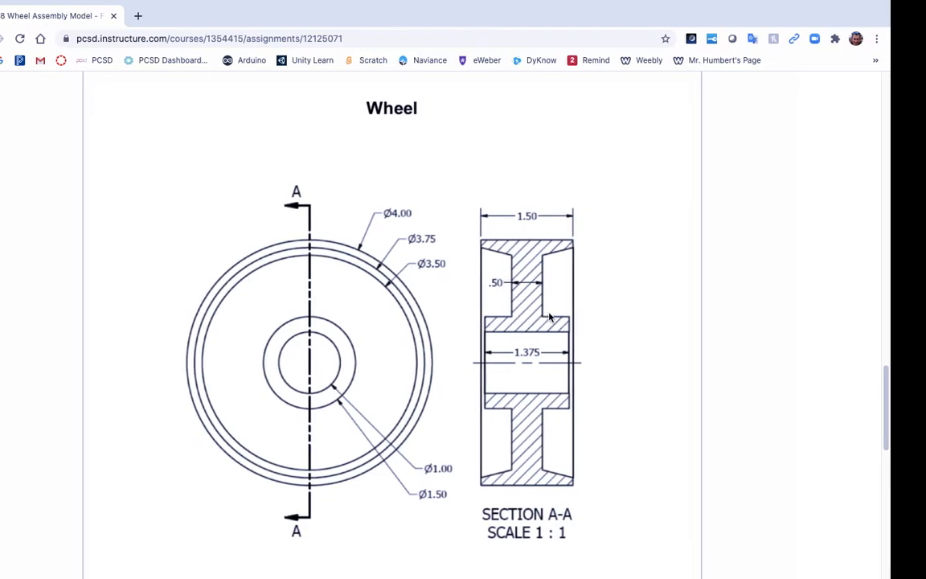
key("ctrl+Left")
left_click(97, 78)
left_click(460, 378)
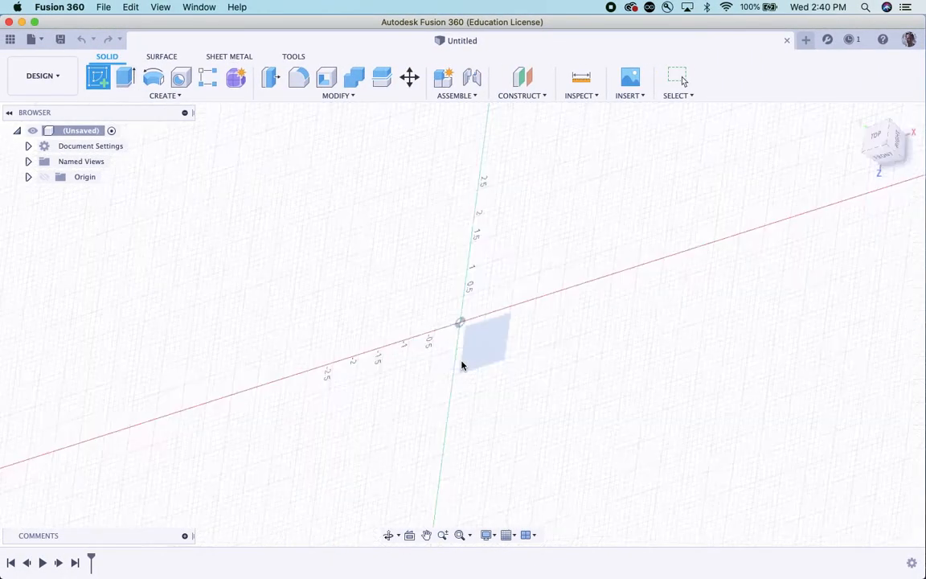
Sketch a 1.5 by 1.5 in two-point rectangle just to the right of the origin, straddling the horizontal axis.
left_click(129, 78)
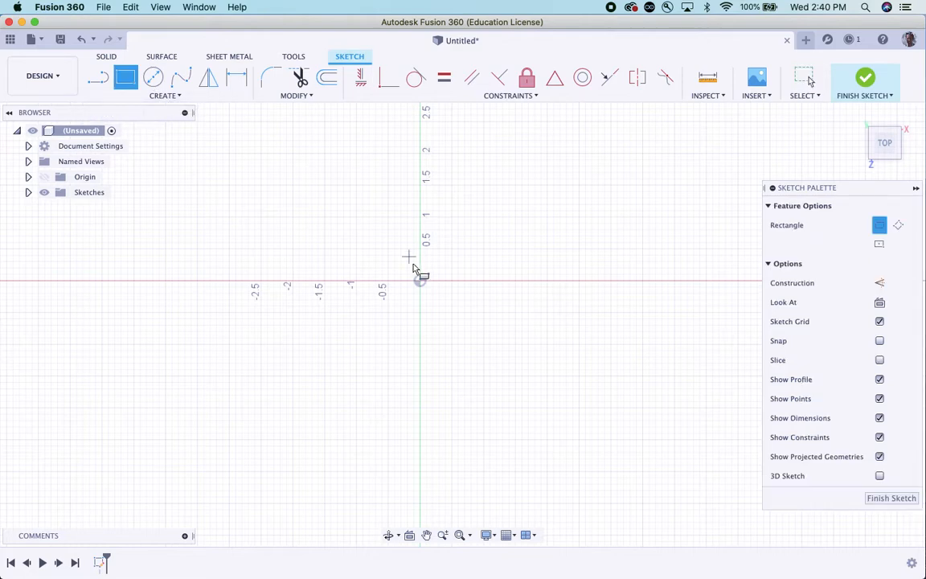
left_click(468, 250)
type("1.5")
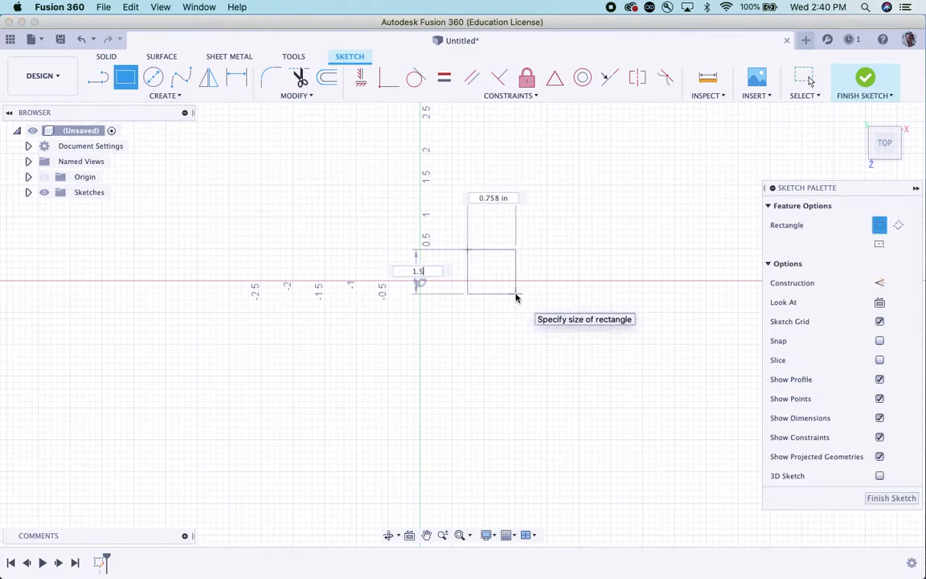
key("Tab")
type("1.5")
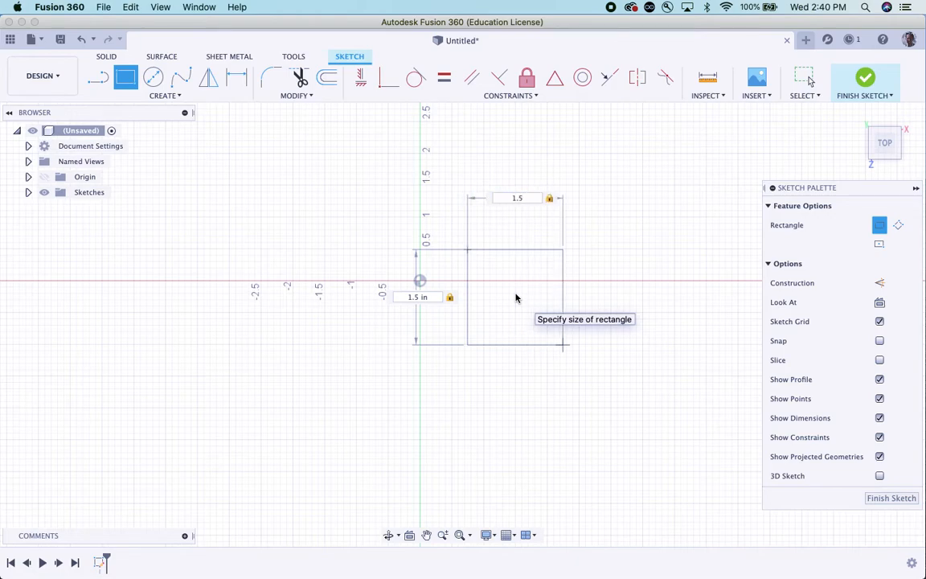
key("Return")
key("Escape")
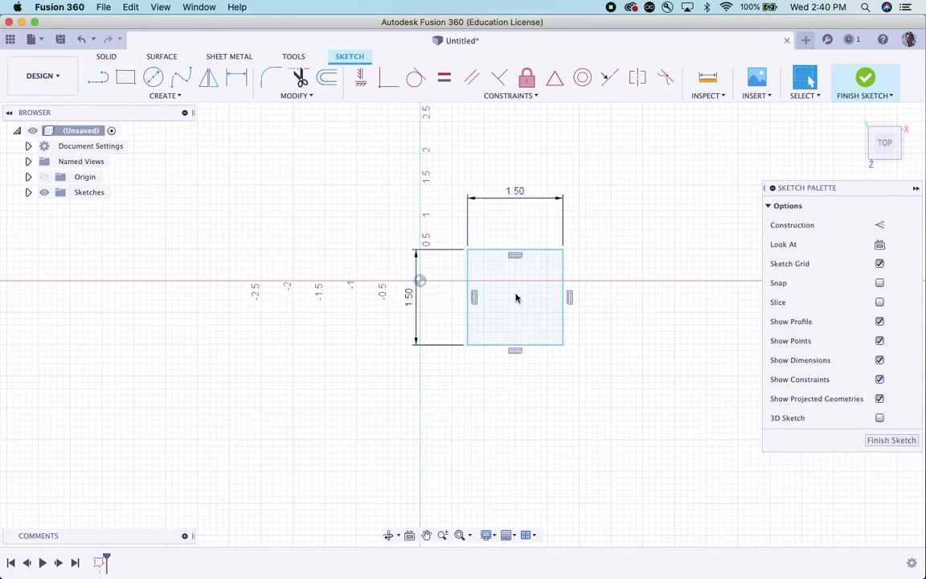
Draw a 0.25 in line up the rectangle's left edge, starting from its lower-left corner.
key("ctrl+Right")
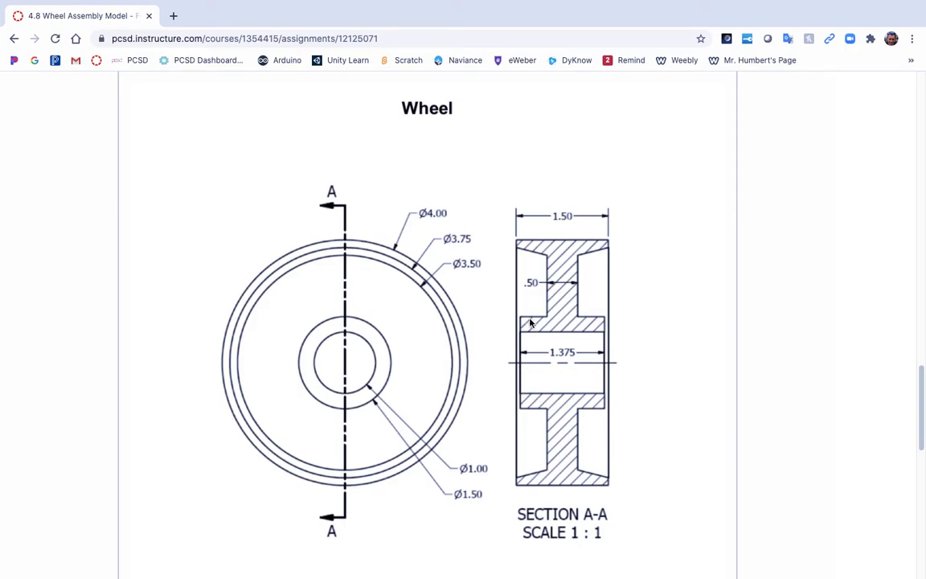
key("ctrl+Left")
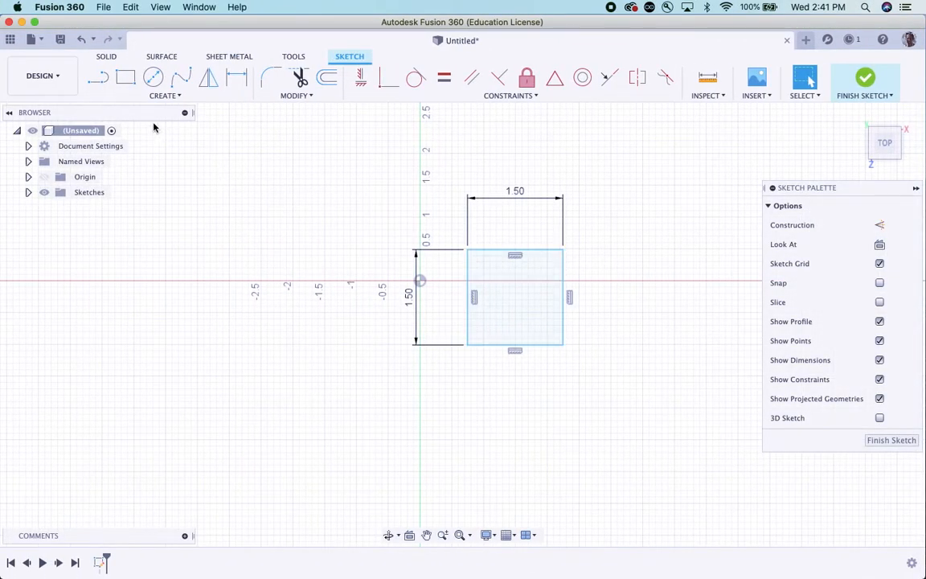
left_click(101, 76)
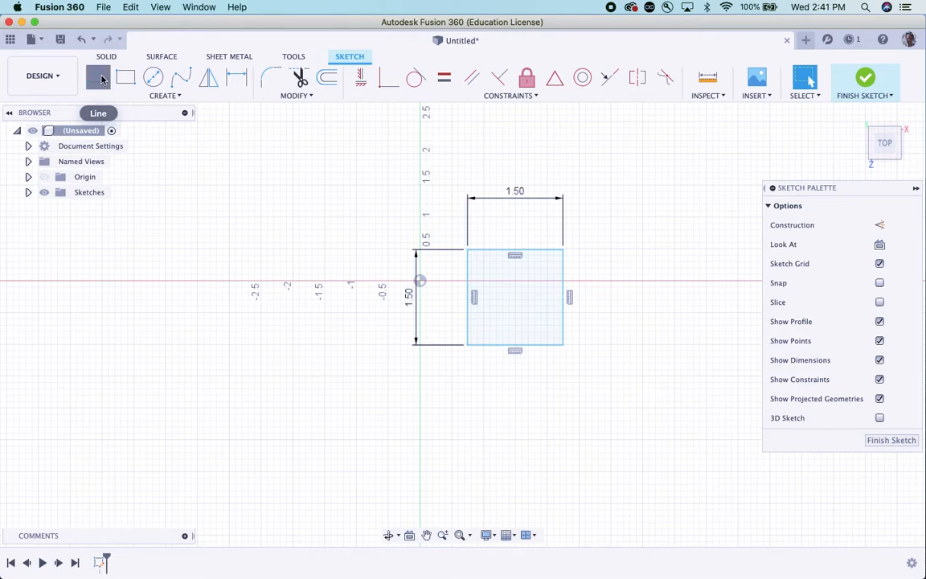
left_click(469, 342)
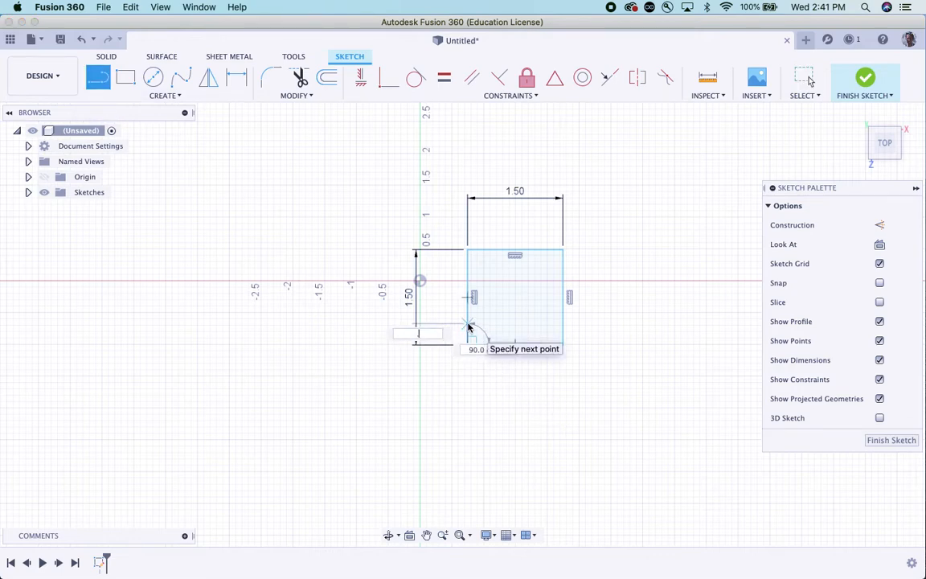
type(".25")
key("Return")
key("Escape")
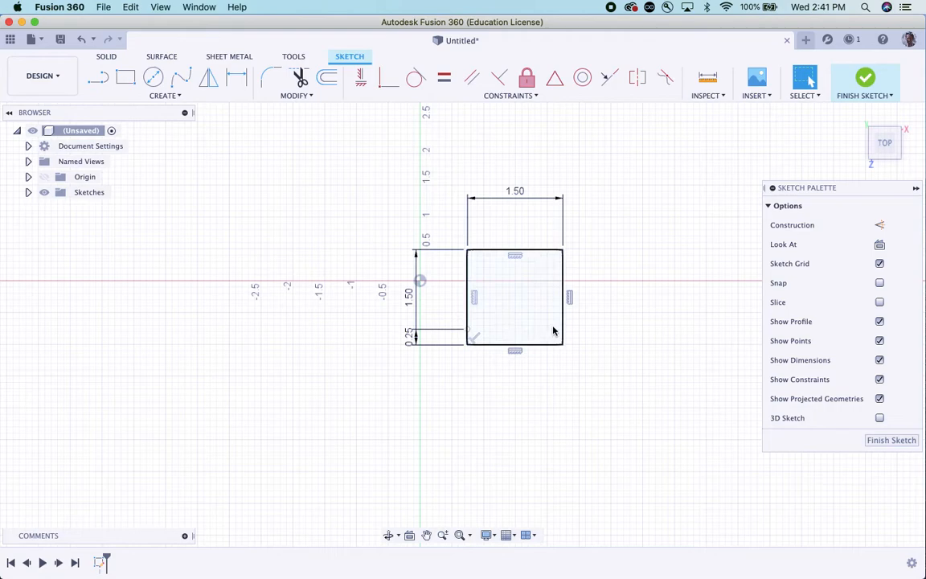
Draw a horizontal line from the upper end of the 0.25 in line across to the rectangle's right edge.
left_click(99, 76)
left_click(469, 331)
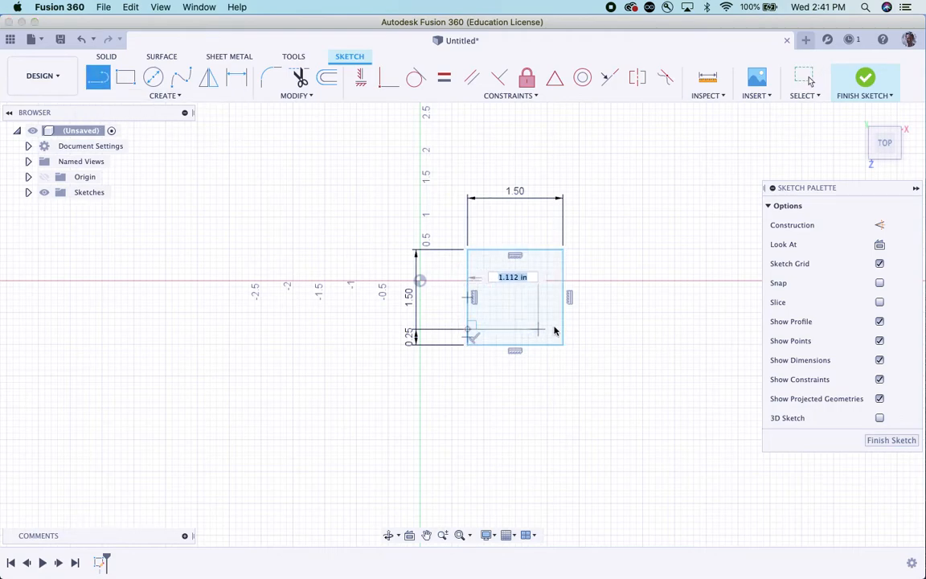
left_click(565, 331)
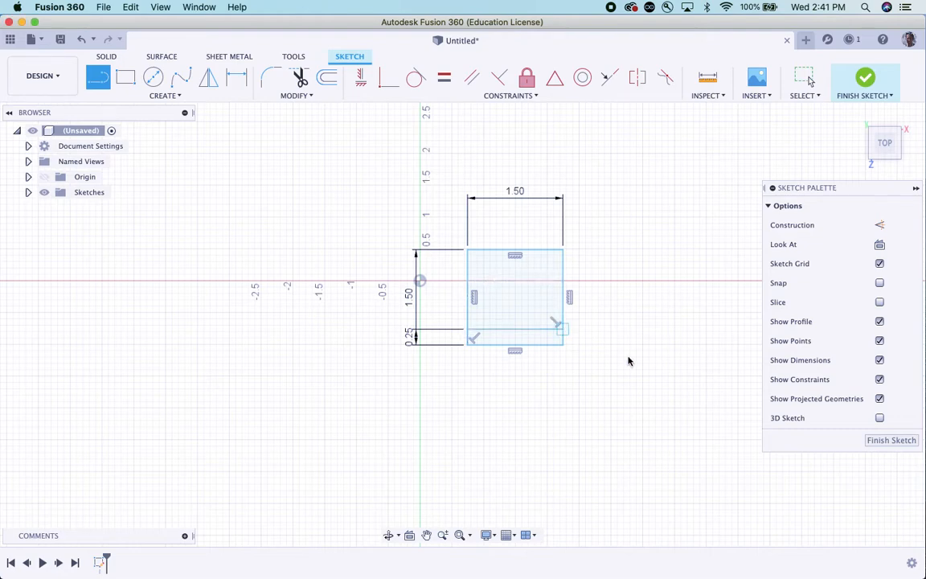
key("Escape")
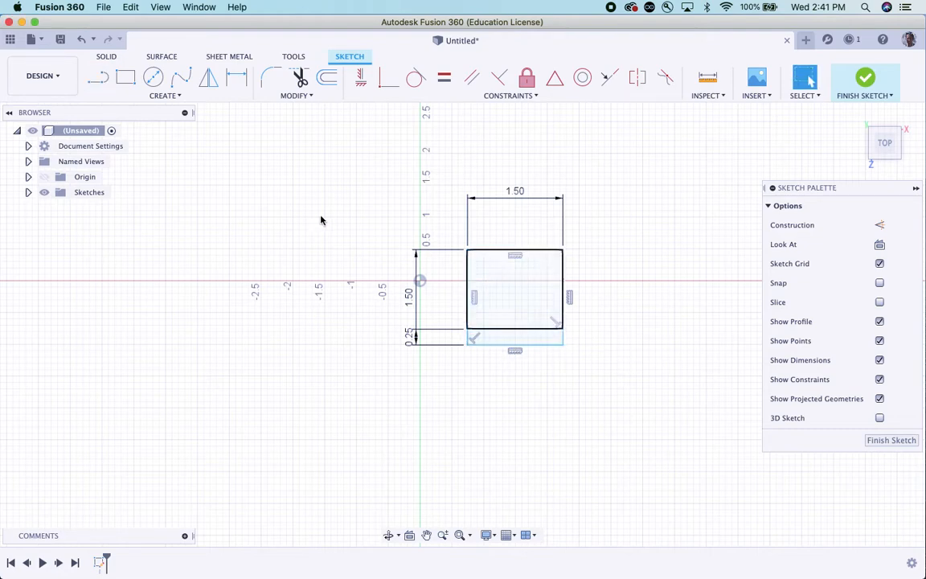
Delete the rectangle's height and width dimensions and the 0.25 in dimension of the short line.
left_click(411, 294)
key("Delete")
left_click(411, 337)
key("Delete")
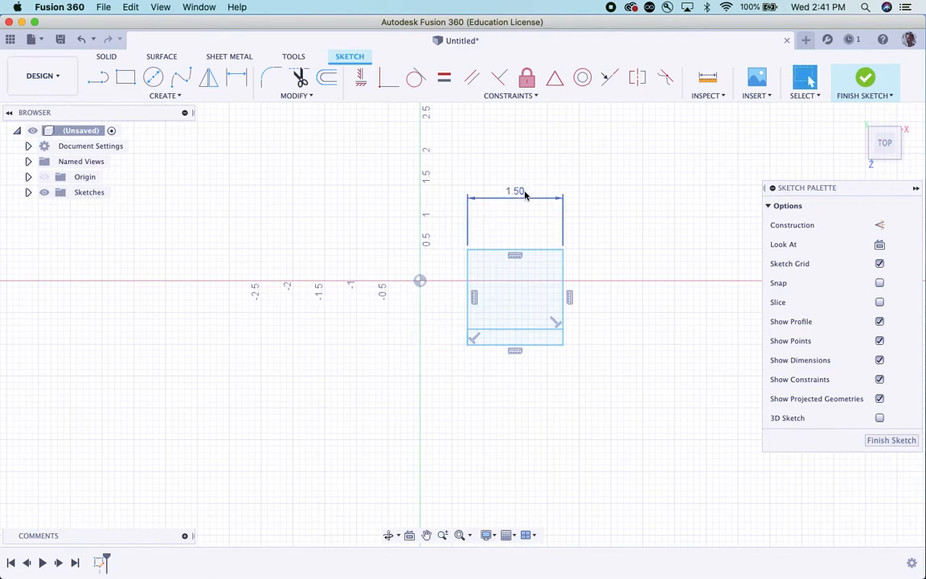
left_click(519, 192)
key("Delete")
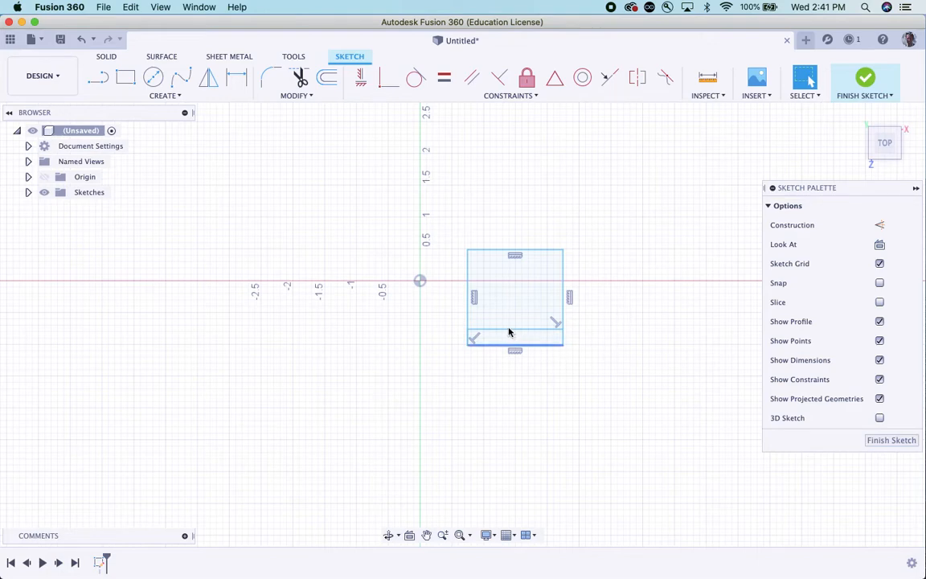
Check the Wheel section drawing and draw a 0.5 in vertical line downward from the rectangle's lower-right corner.
key("ctrl+Right")
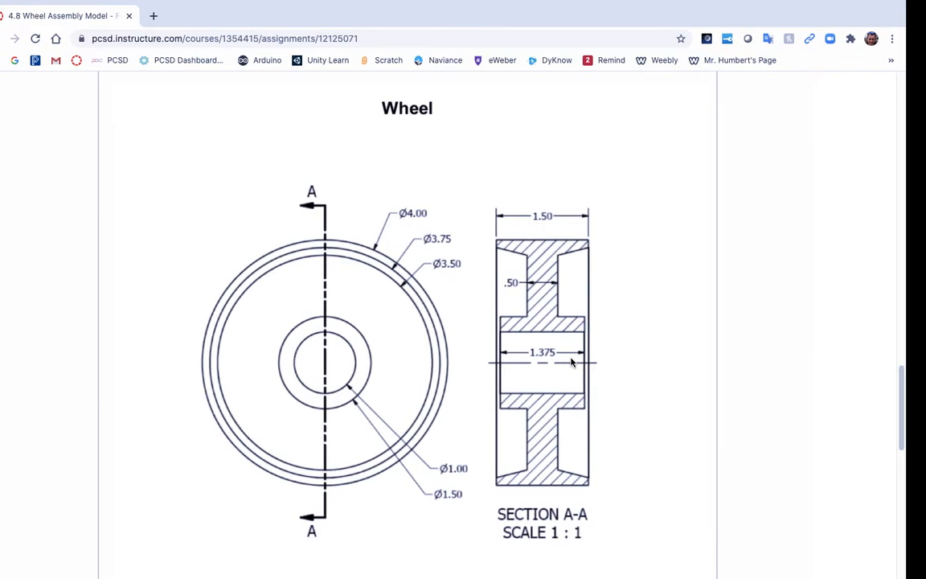
key("ctrl+Left")
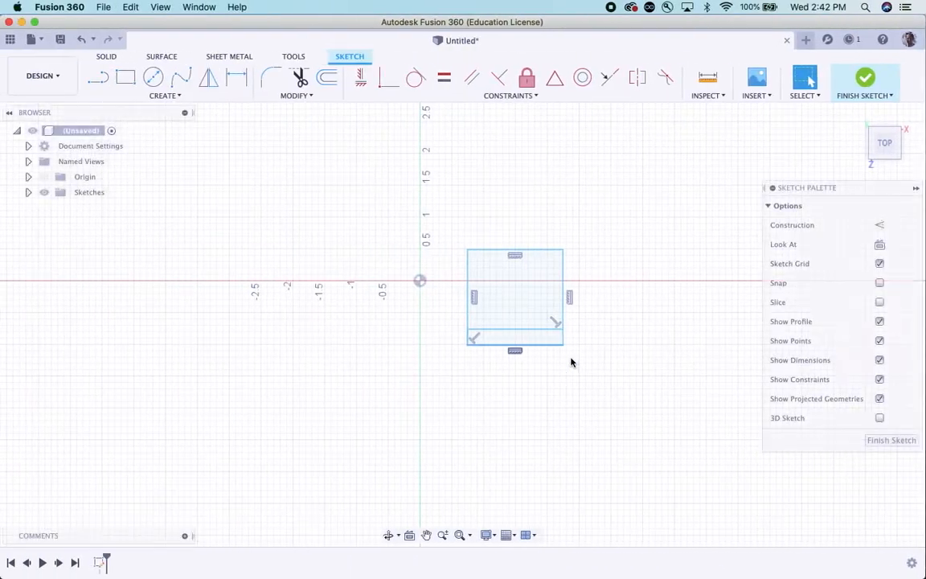
left_click(98, 76)
left_click(563, 346)
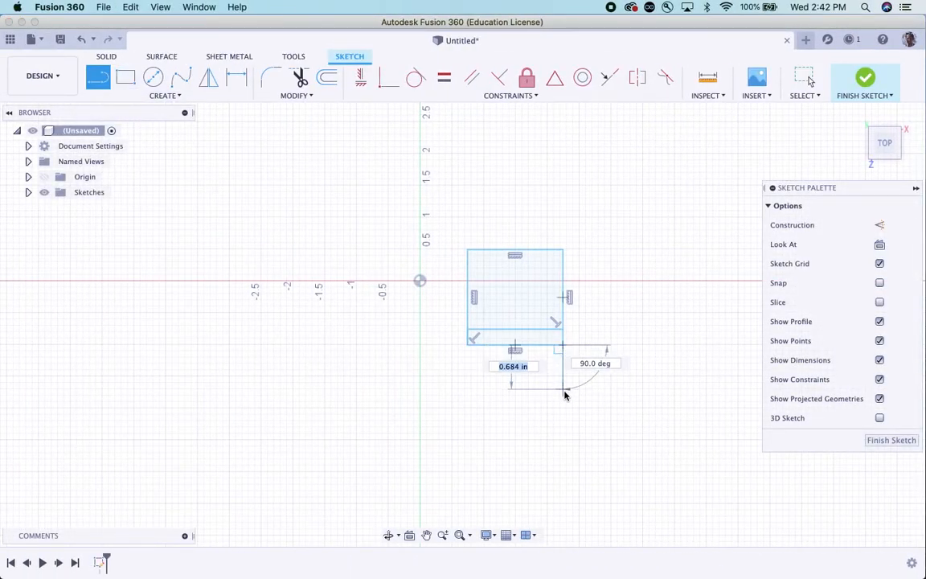
type("0.5")
key("Return")
key("Escape")
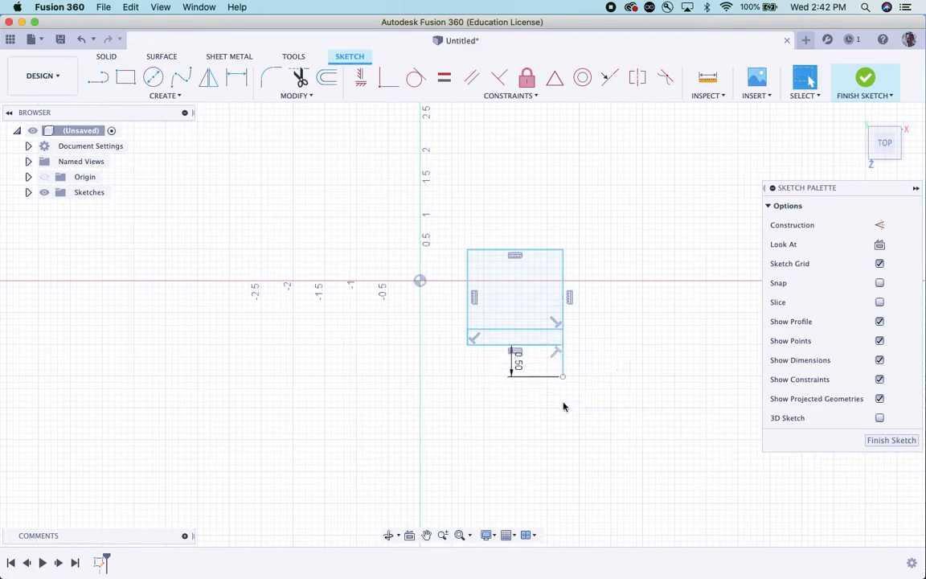
Draw a horizontal centre line from the lower end of the 0.5 in line leftward past the vertical axis.
right_click(572, 380)
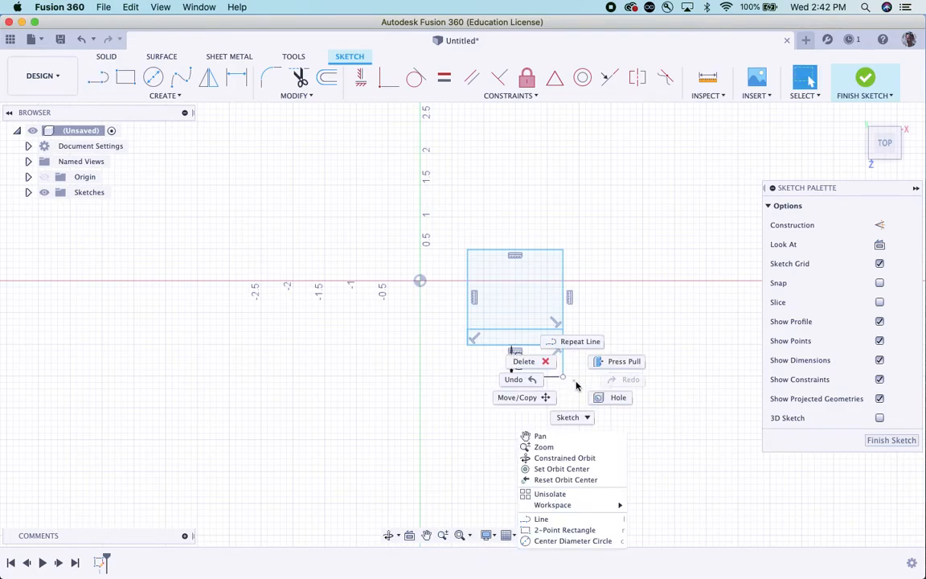
left_click(577, 342)
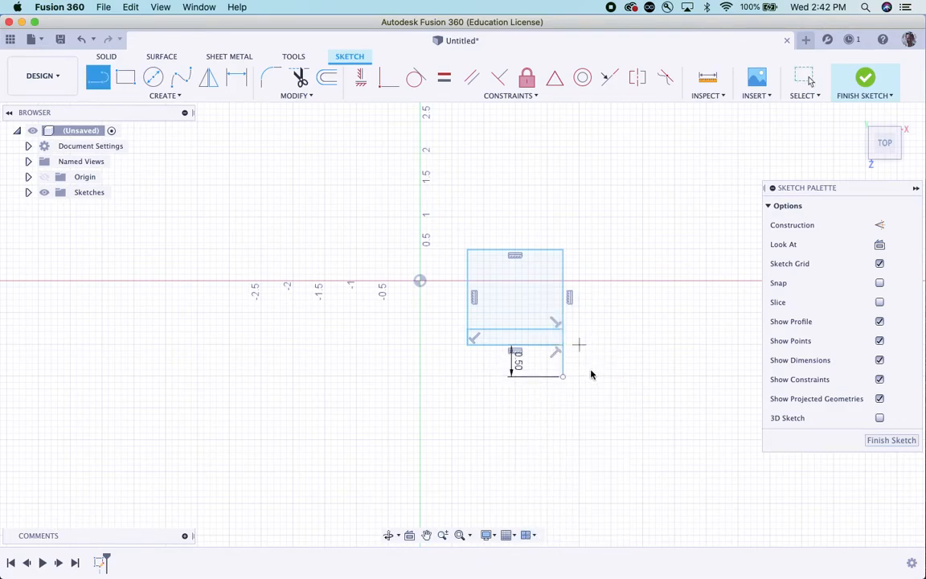
left_click_drag(563, 377, 360, 377)
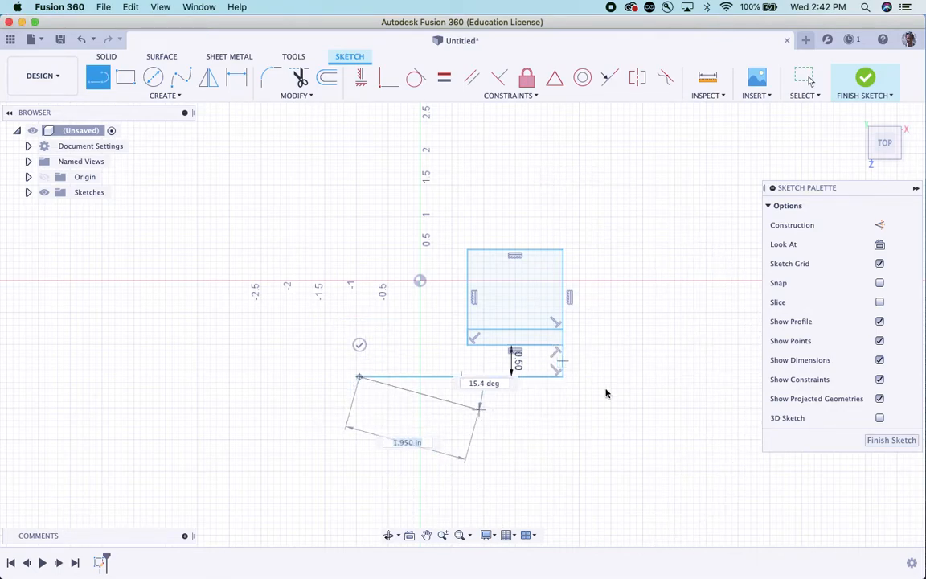
key("Escape")
Delete the short vertical line joining the rectangle to the long horizontal line, and recheck the Wheel section drawing.
left_click(563, 367)
key("Delete")
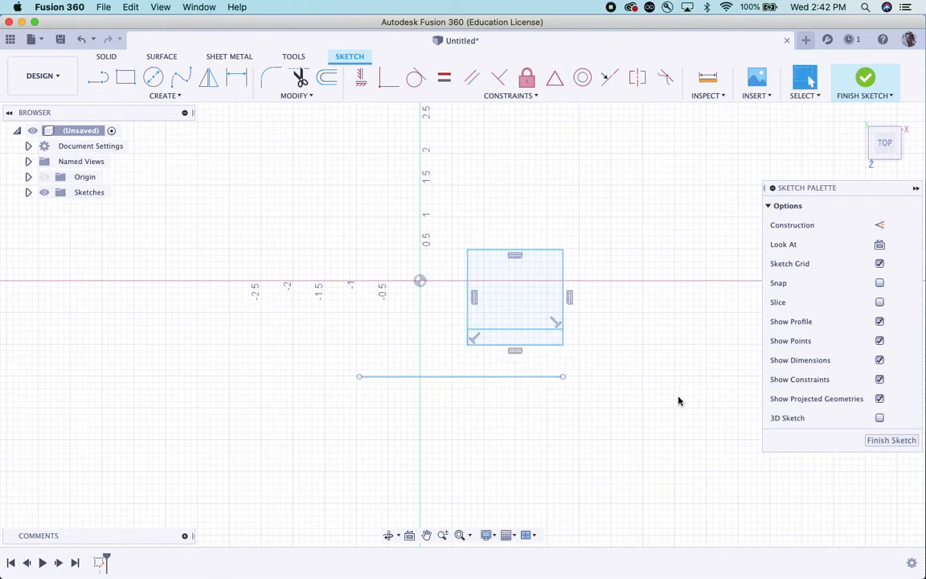
left_click(519, 378)
left_click(540, 389)
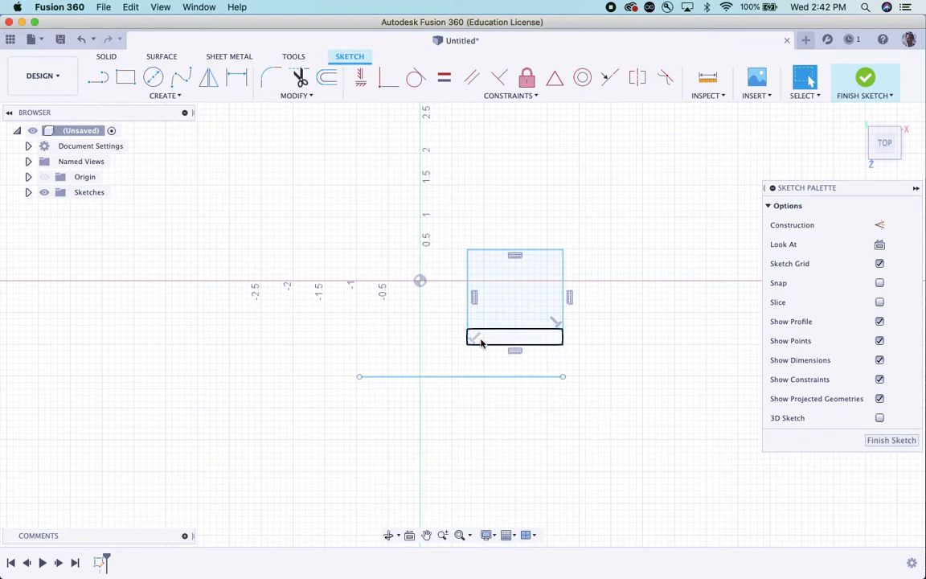
key("ctrl+Right")
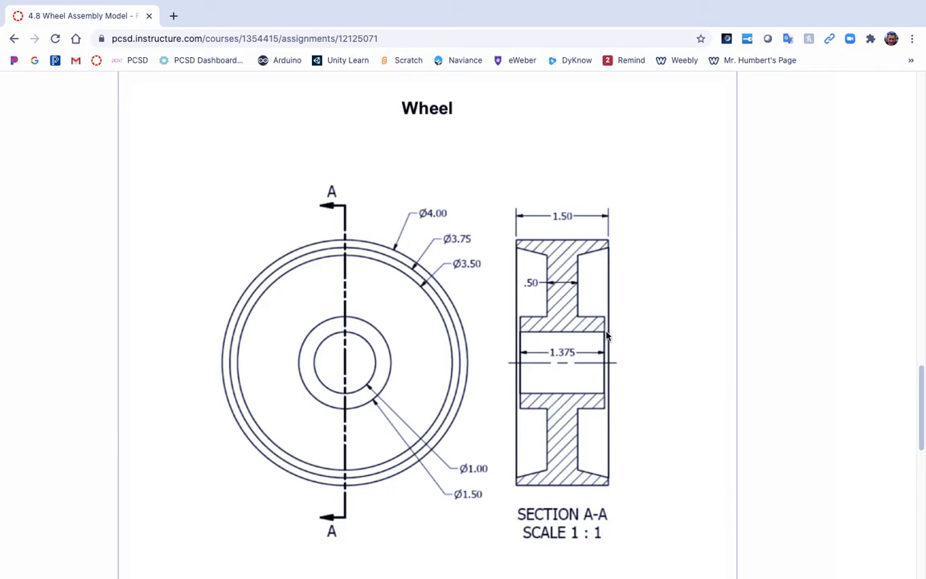
key("ctrl+Right")
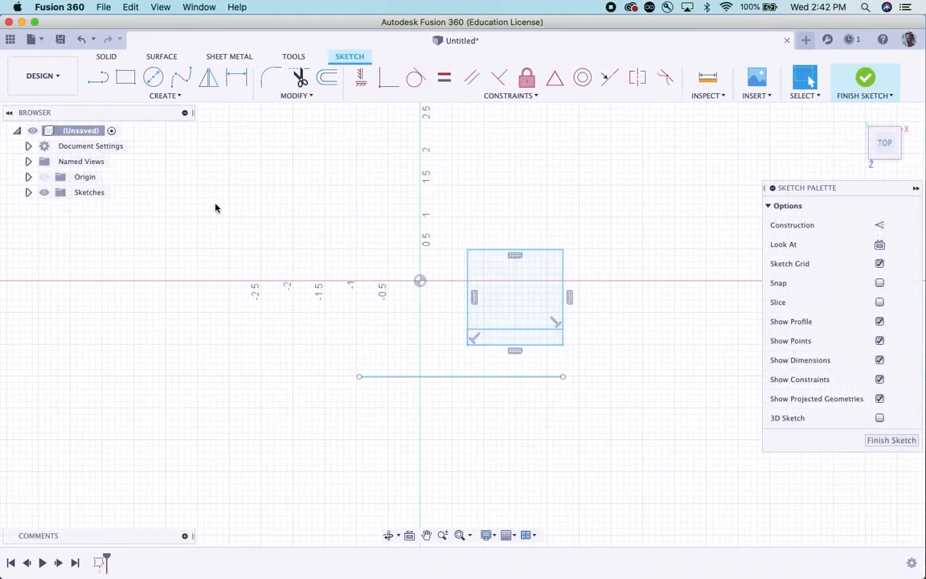
Draw a 1/16 in horizontal line rightward from the left end of the rectangle's inner horizontal line.
left_click(98, 77)
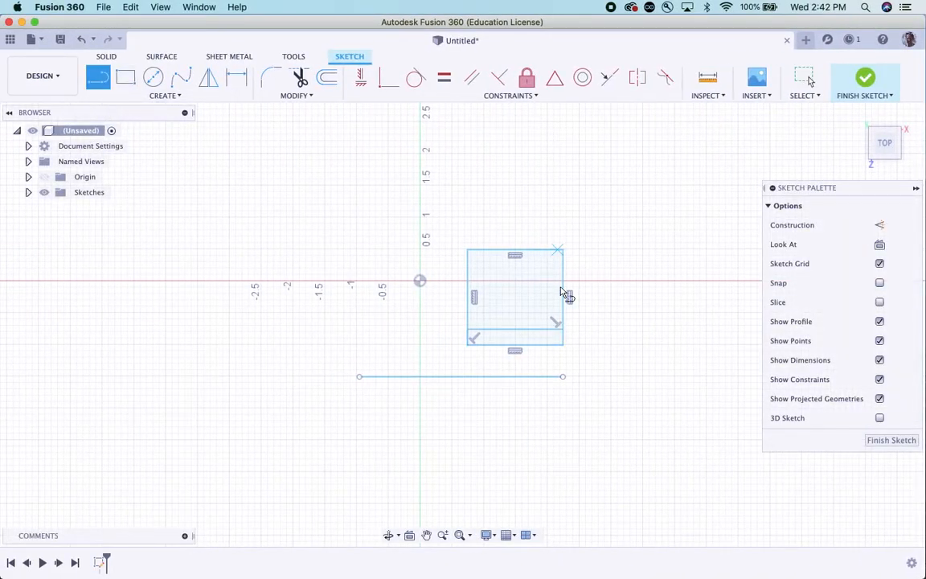
left_click(469, 329)
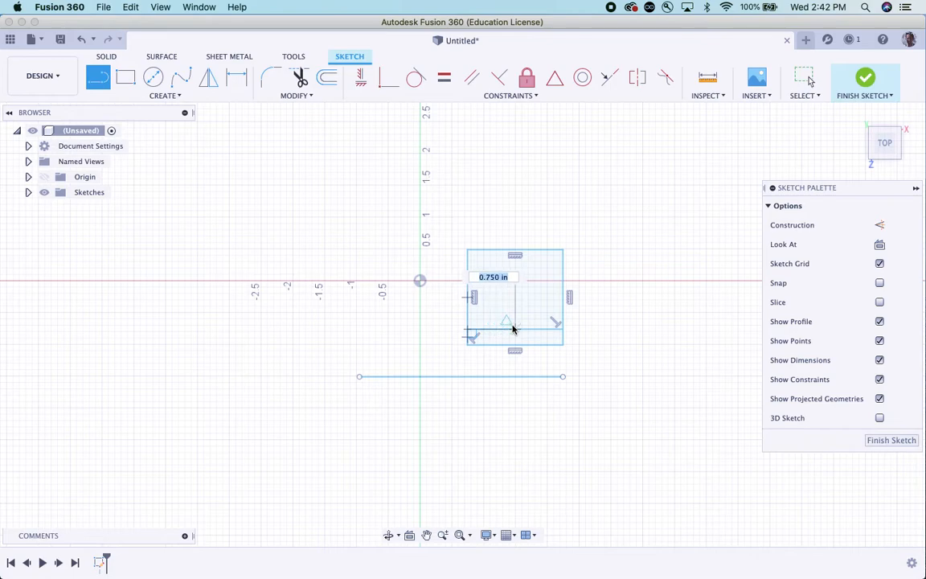
type("1/1")
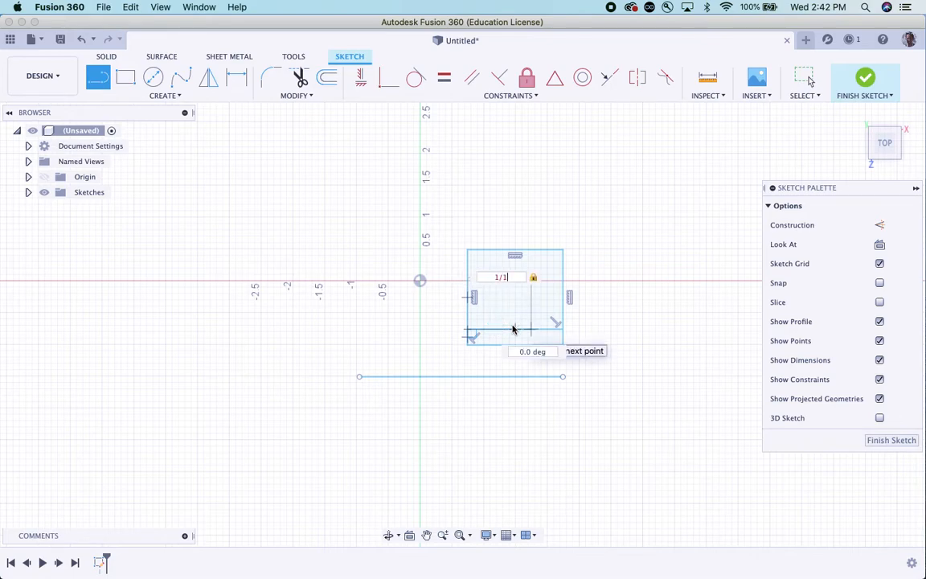
key("Return")
key("Escape")
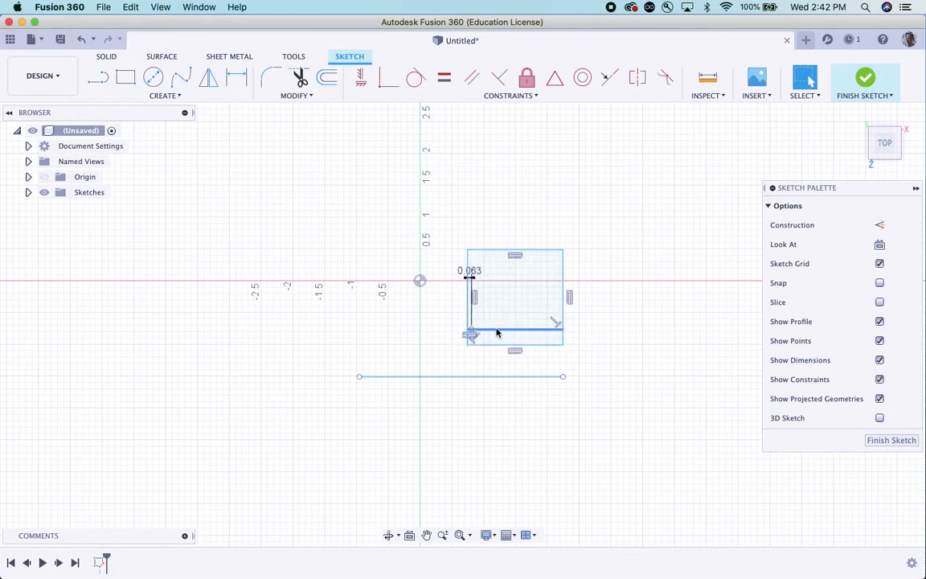
Draw a vertical line from the end of the left 1/16 in line down to the rectangle's bottom edge.
left_click(491, 334)
right_click(525, 334)
left_click(533, 307)
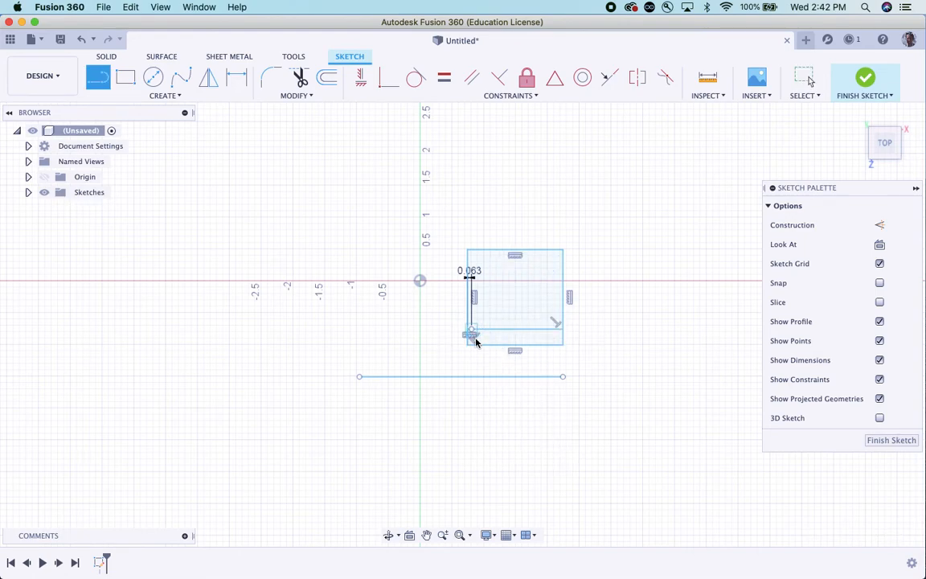
left_click(474, 338)
key("Escape")
Draw a 1/16 in horizontal line leftward from the right end of the rectangle's inner horizontal line.
scroll(517, 345, "down", 2)
scroll(509, 365, "up", 5)
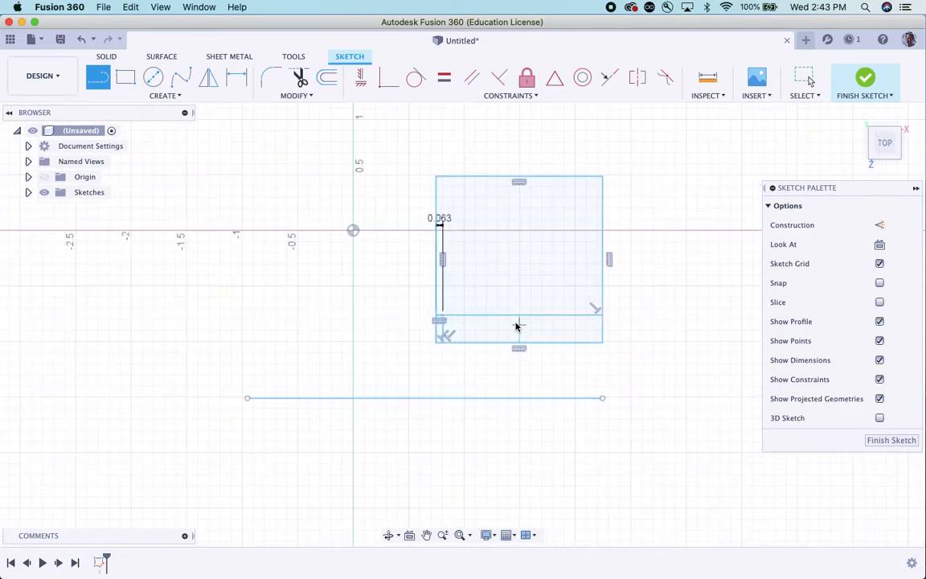
scroll(445, 206, "up", 2)
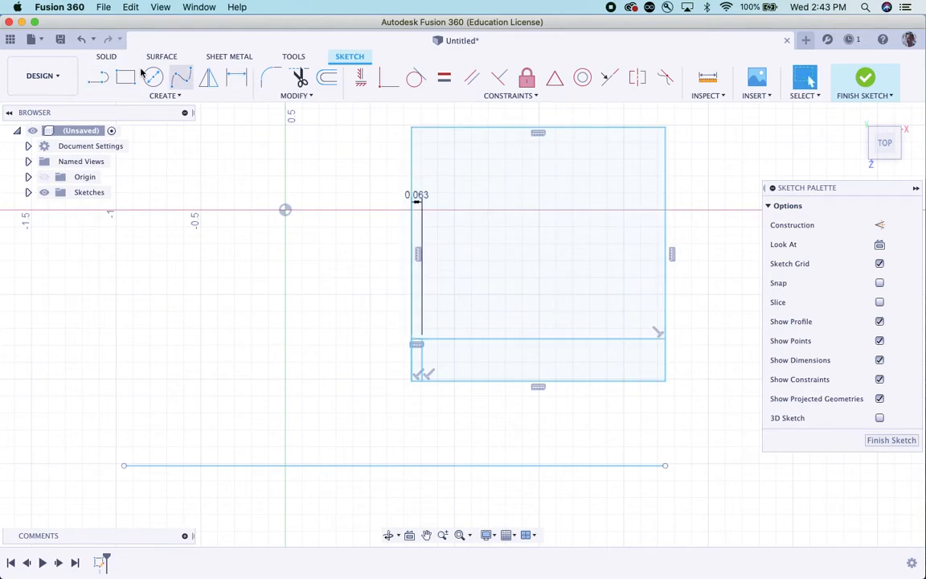
left_click(667, 346)
type("1/")
type("16")
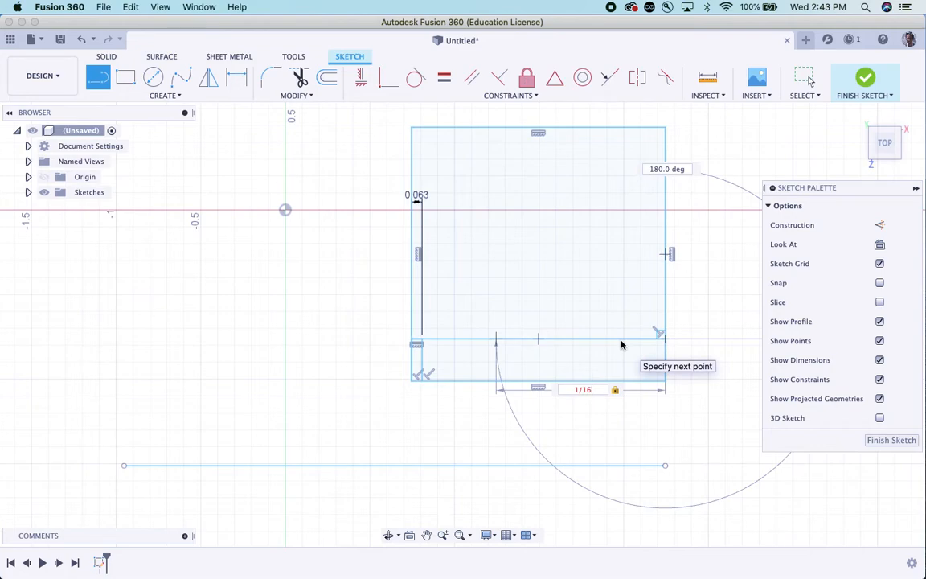
key("Return")
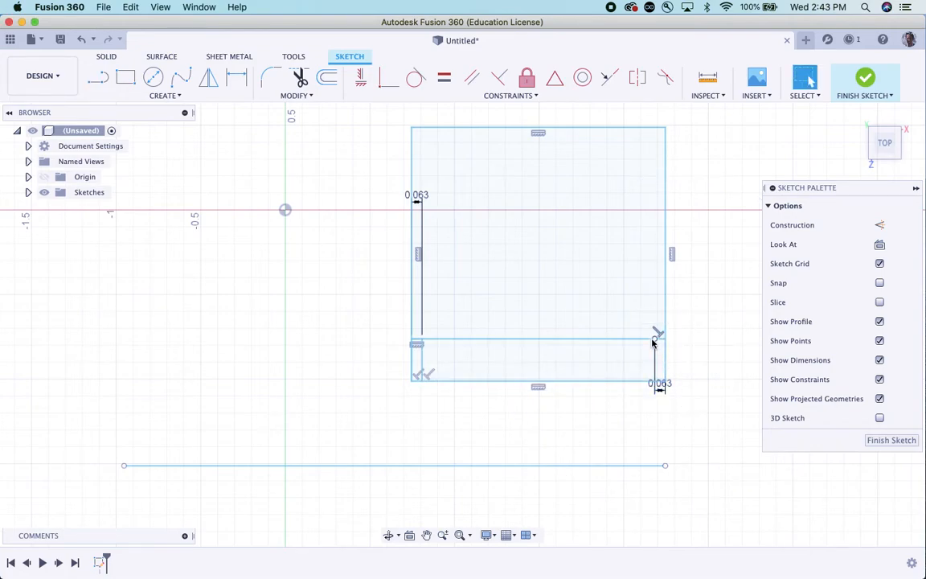
Draw a vertical line from the end of the right 1/16 in line down to the rectangle's bottom edge.
left_click(623, 324)
right_click(622, 325)
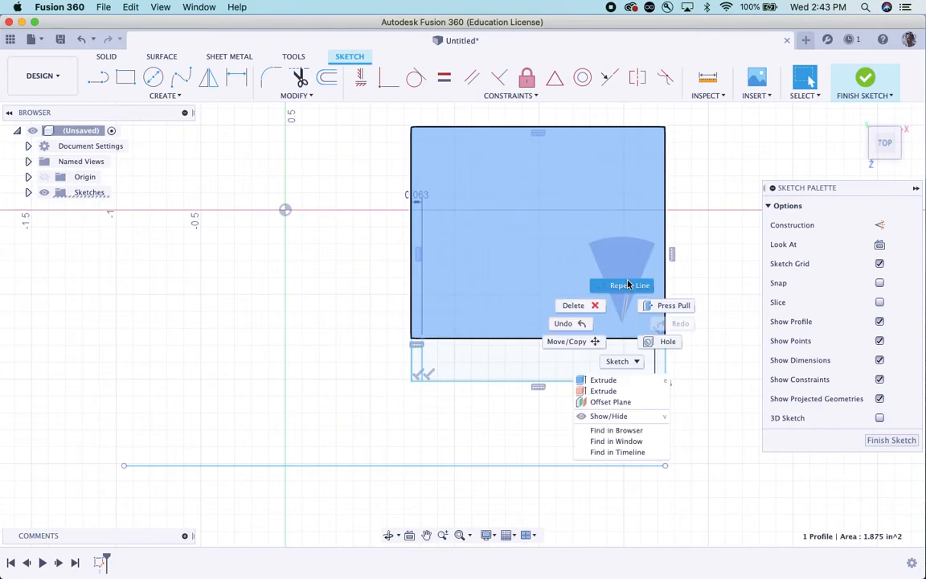
left_click(627, 285)
left_click(654, 339)
double_click(656, 380)
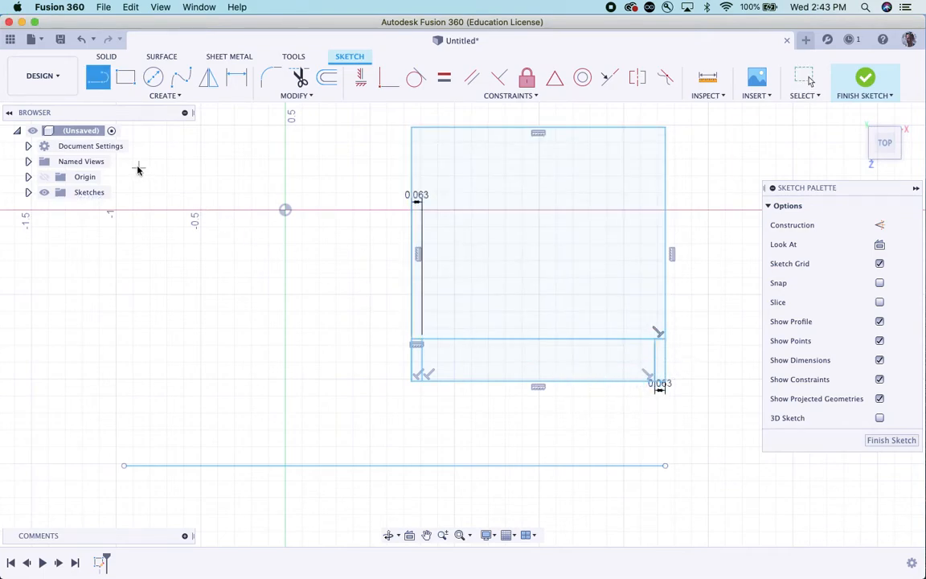
key("Escape")
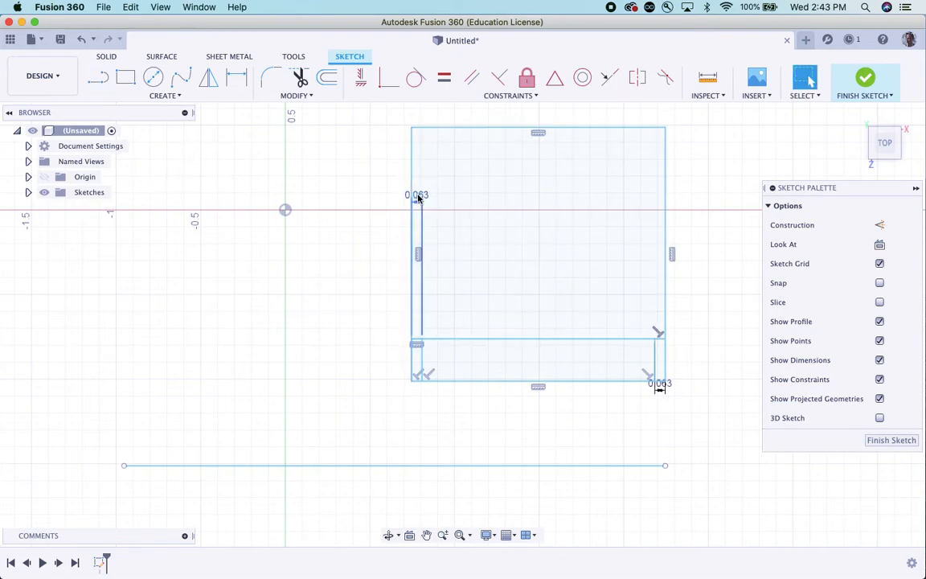
Delete the dimensions of the two 1/16 in lines.
left_click(667, 383)
left_click(675, 387)
left_click(667, 384)
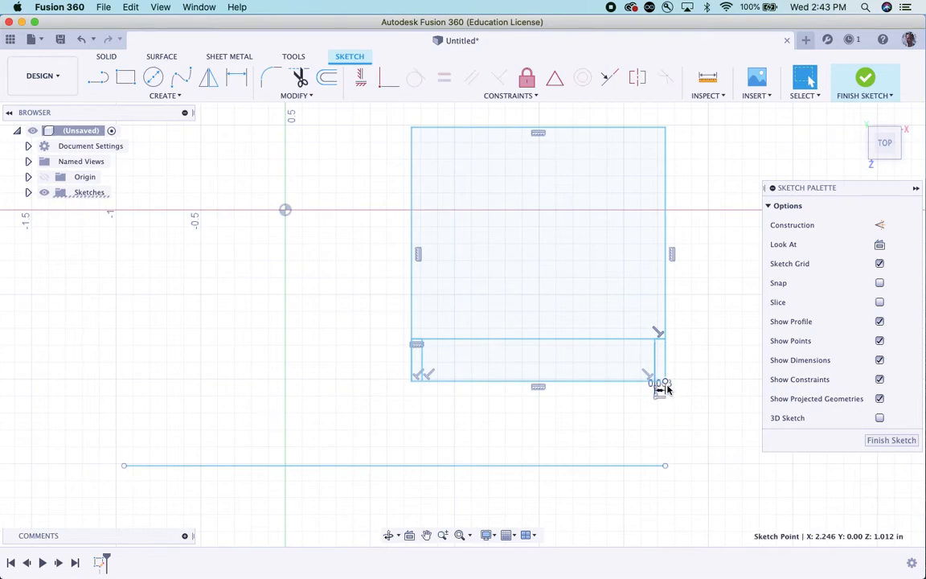
left_click(656, 390)
key("Delete")
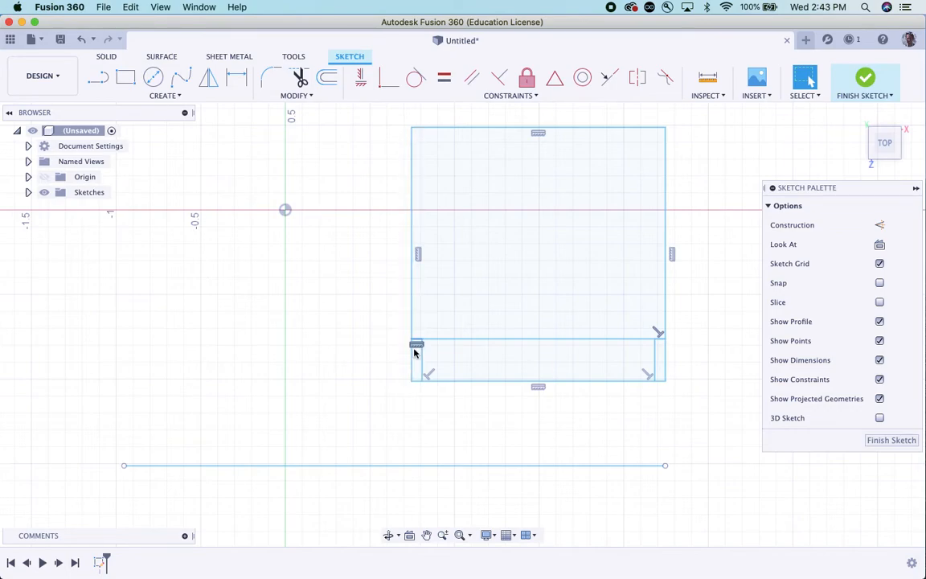
Trim the side and bottom edge segments outside the left short vertical line at the rectangle's lower-left corner.
left_click(301, 78)
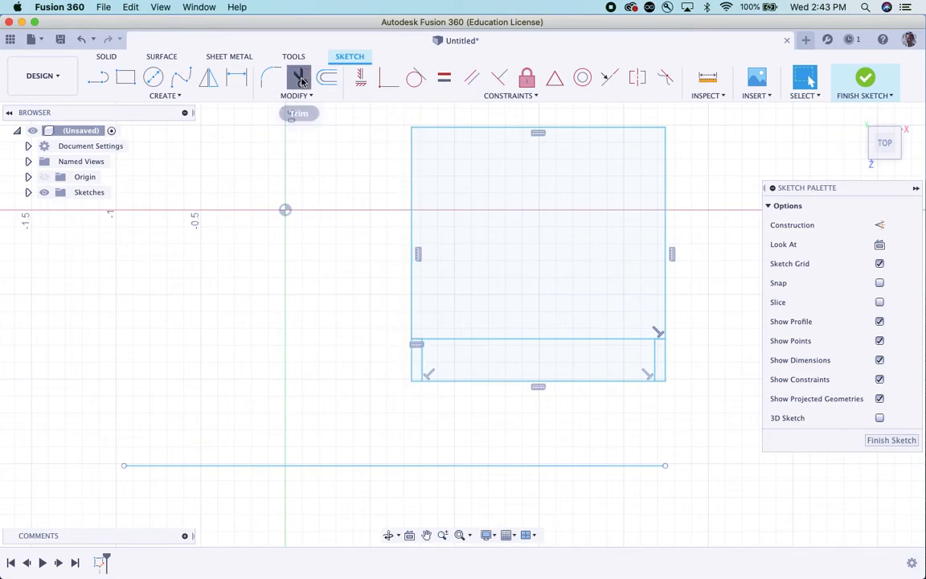
left_click(411, 370)
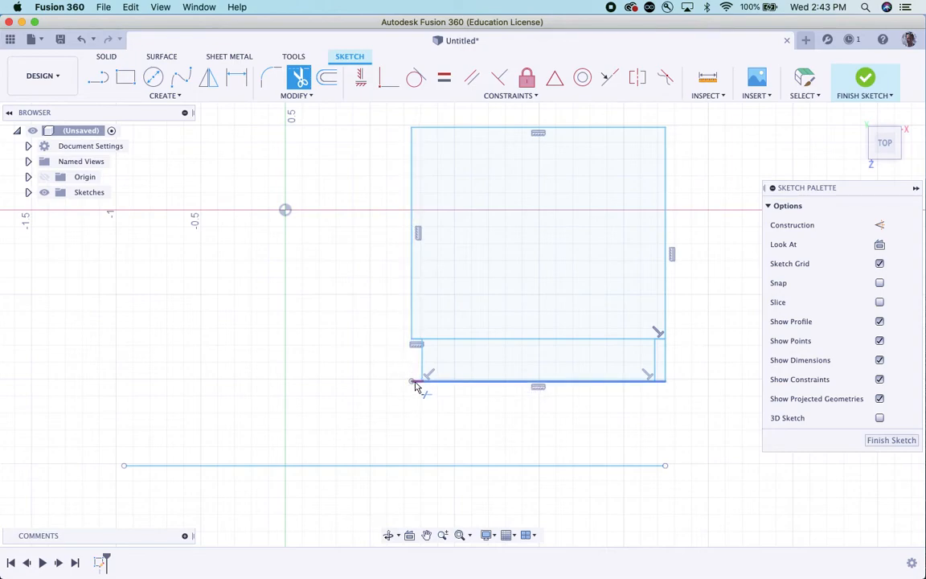
left_click(417, 382)
left_click(662, 387)
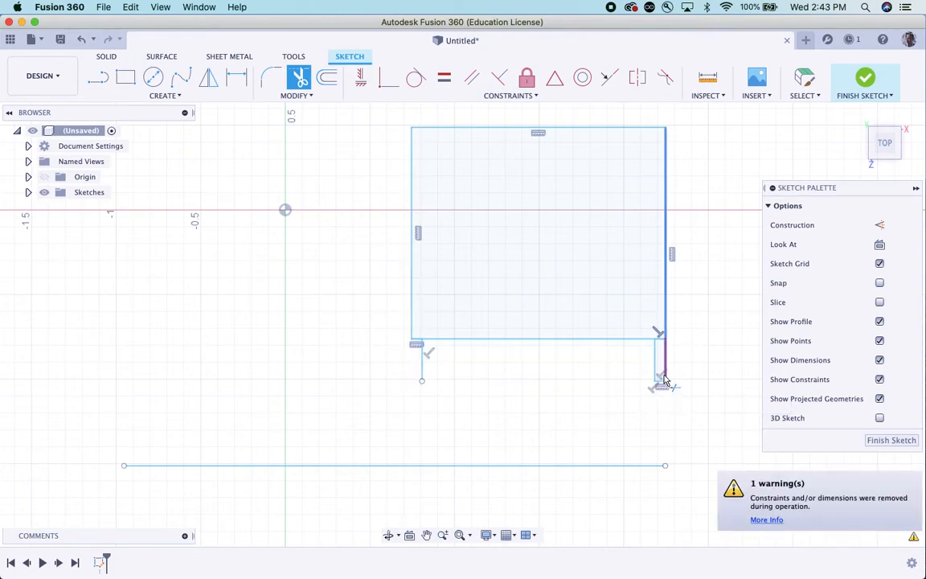
key("Escape")
key("super+z")
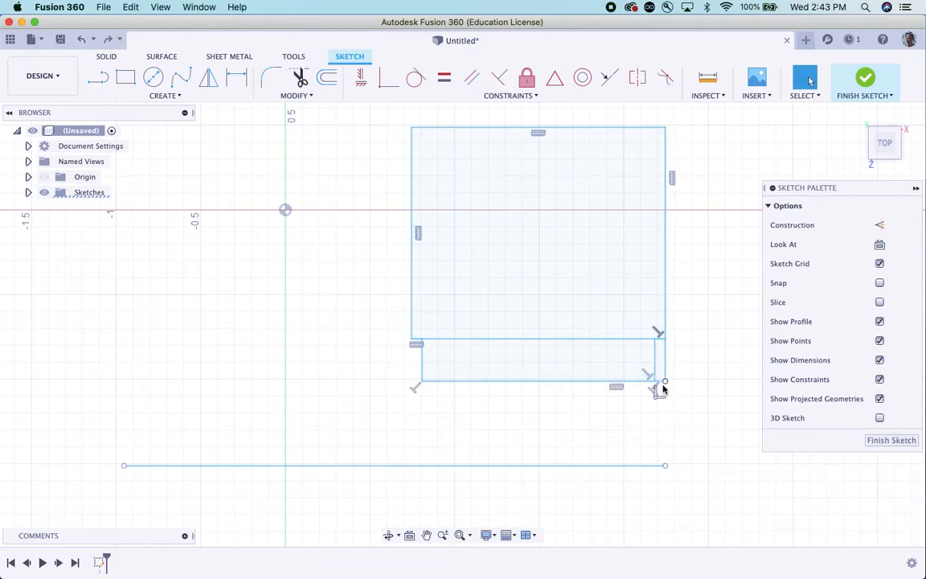
Trim the rectangle's lower-right corner outside the right short vertical line and the 1/16 in overhangs at both ends of the inner horizontal line.
left_click(301, 77)
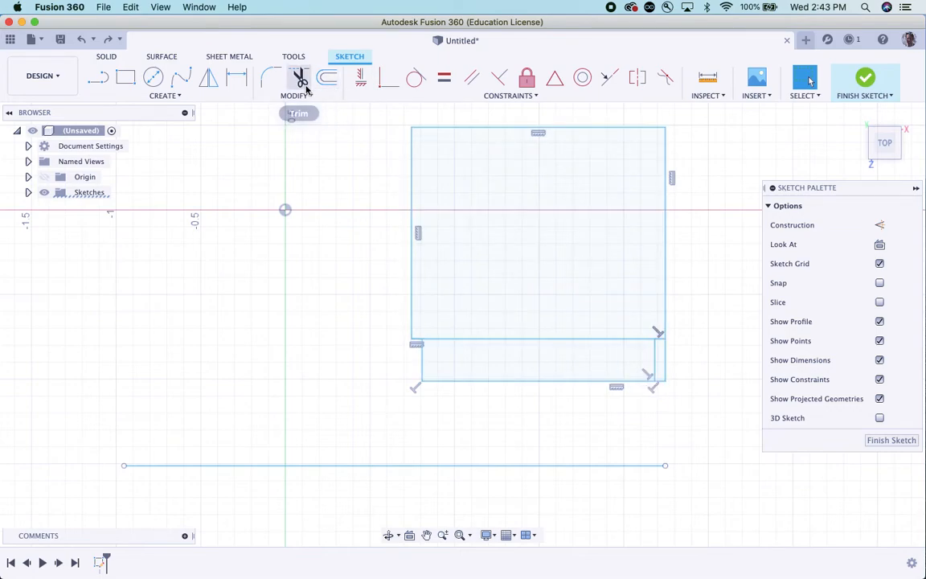
left_click(660, 385)
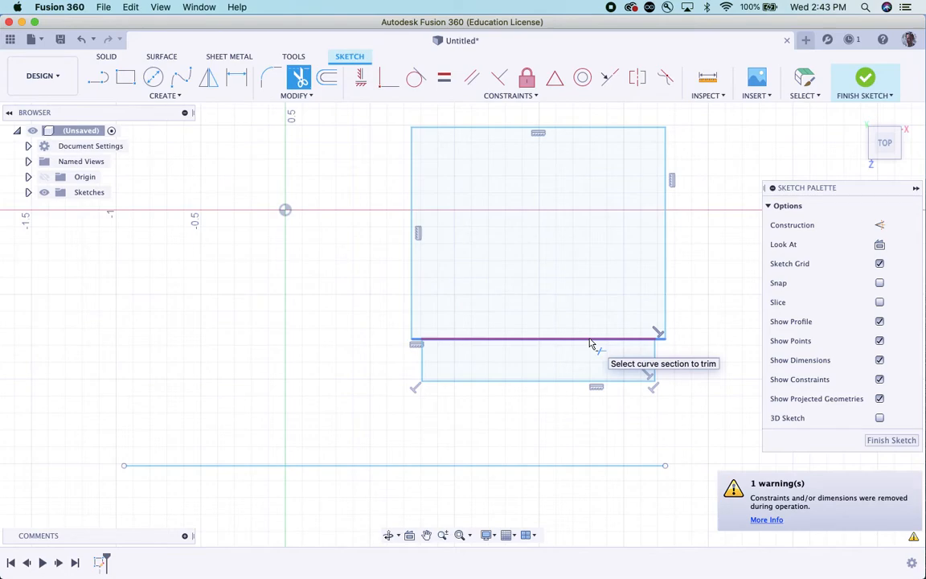
left_click(417, 340)
left_click(417, 340)
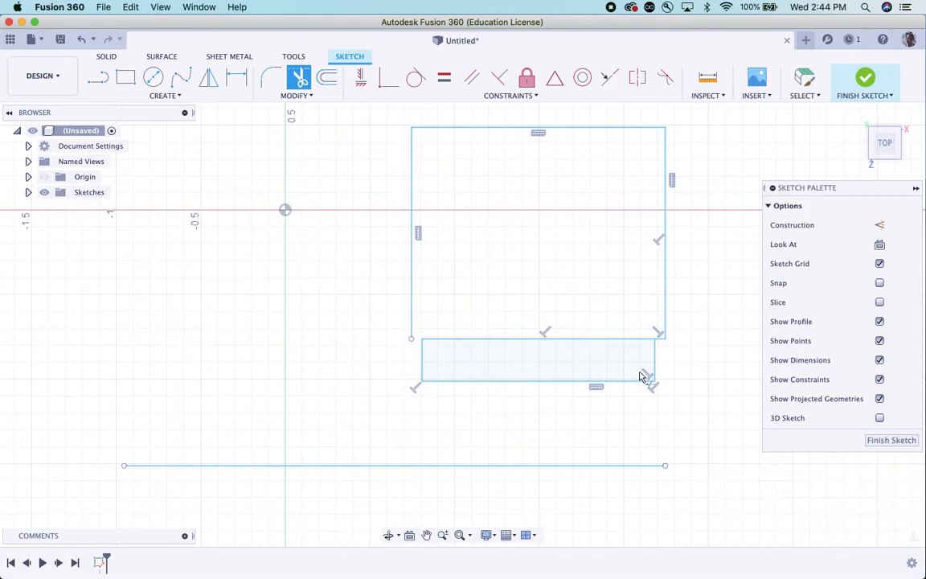
left_click(660, 341)
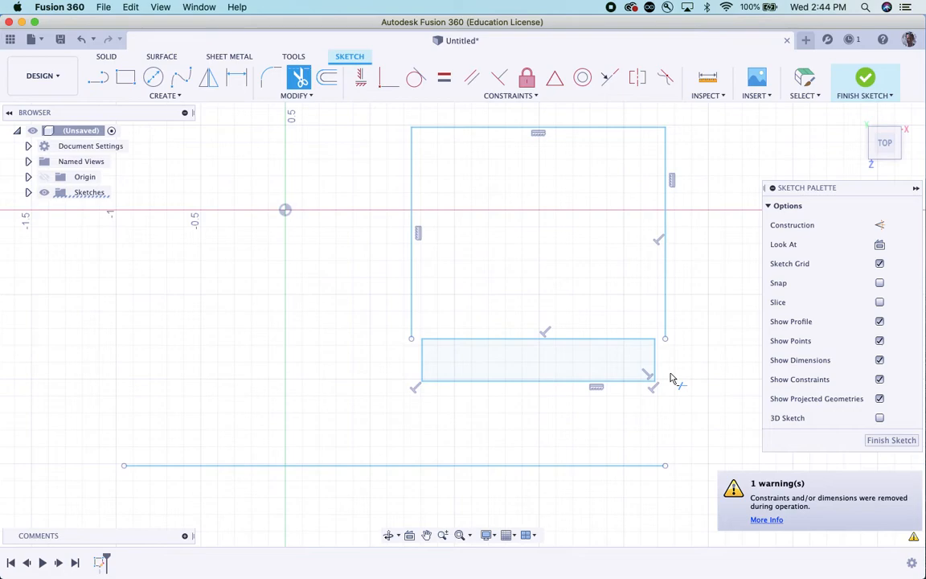
Check the Wheel section drawing and draw a 0.5 in line along the top edge from the profile's upper-left corner.
key("ctrl+Right")
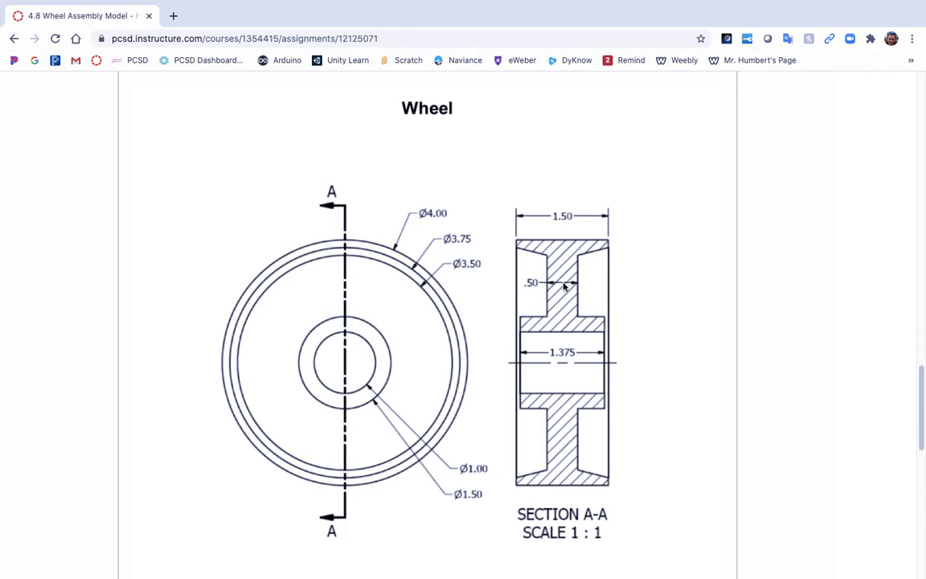
key("ctrl+Left")
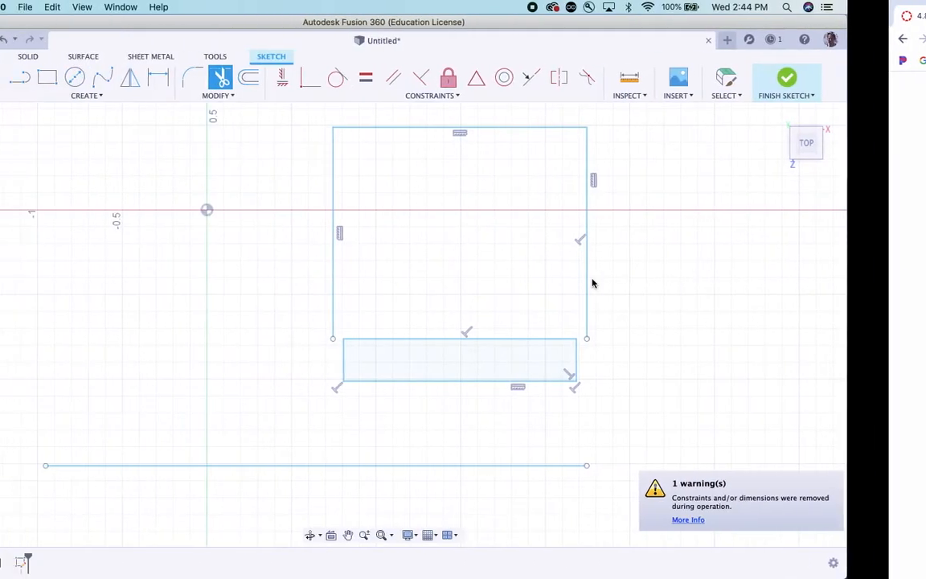
left_click(97, 79)
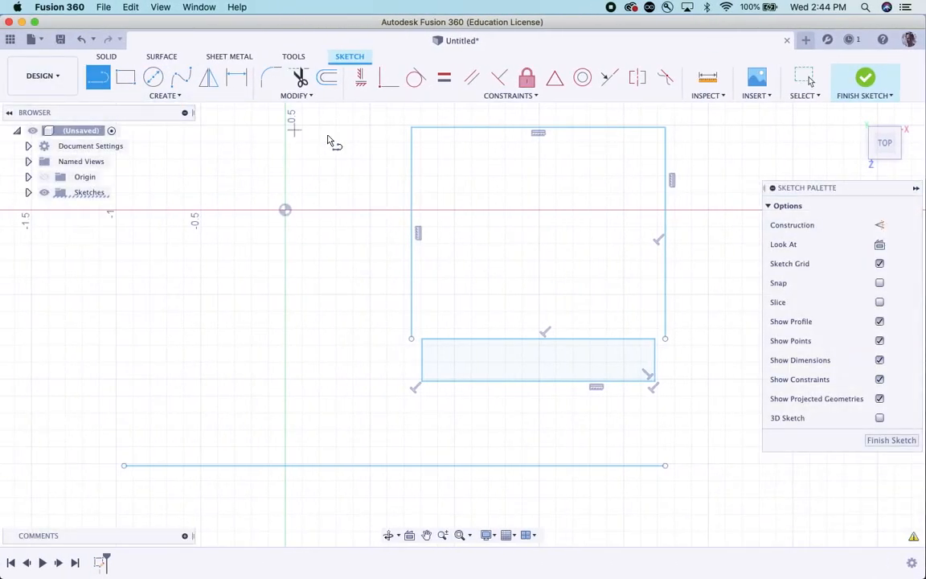
left_click(413, 128)
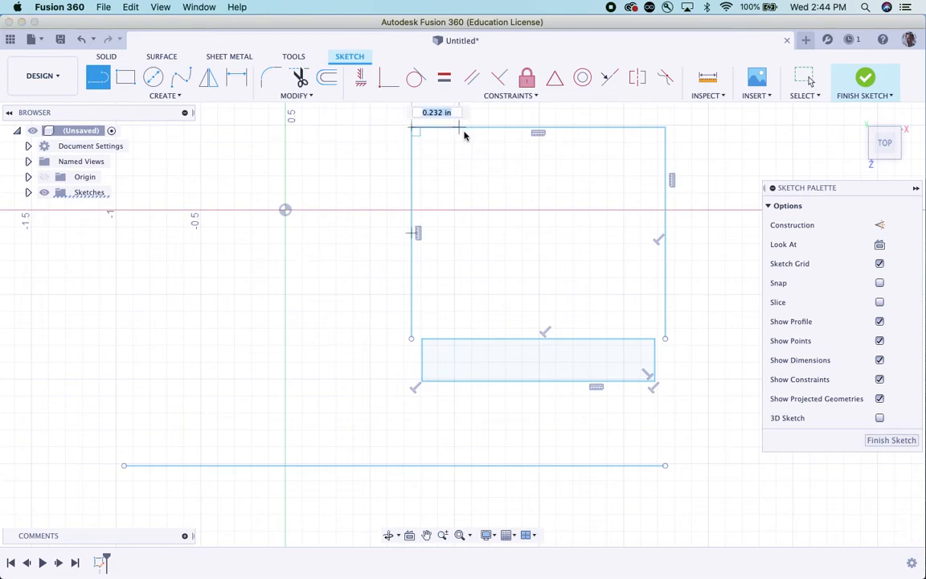
key("BackSpace")
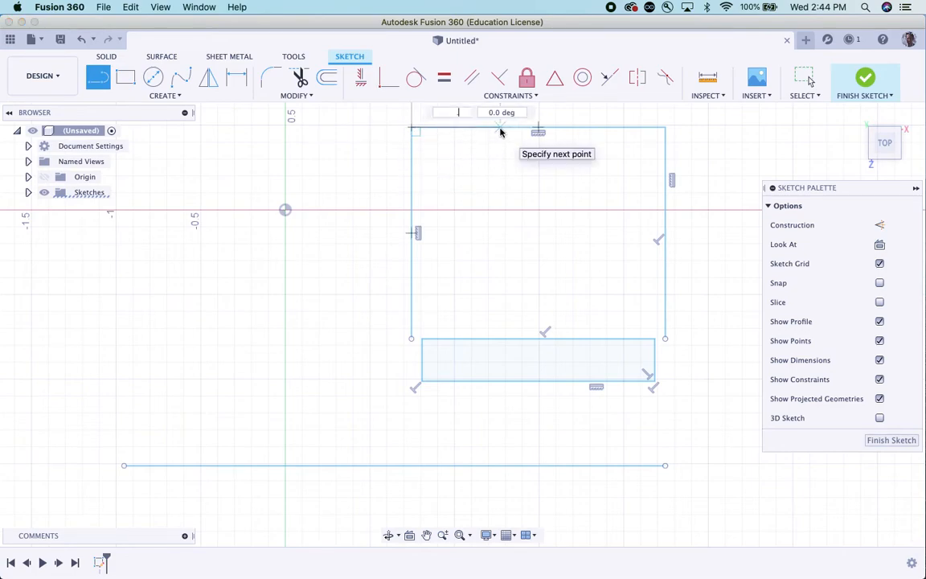
type(".5")
key("Return")
key("Escape")
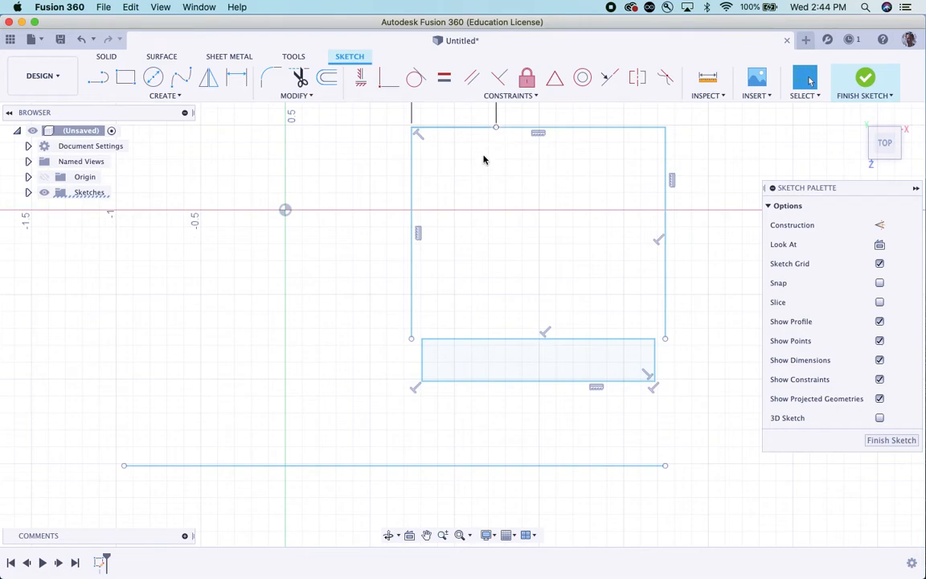
Draw a vertical line from the end of the left 0.5 in line down to the hub rectangle's top edge.
right_click(484, 159)
left_click(492, 118)
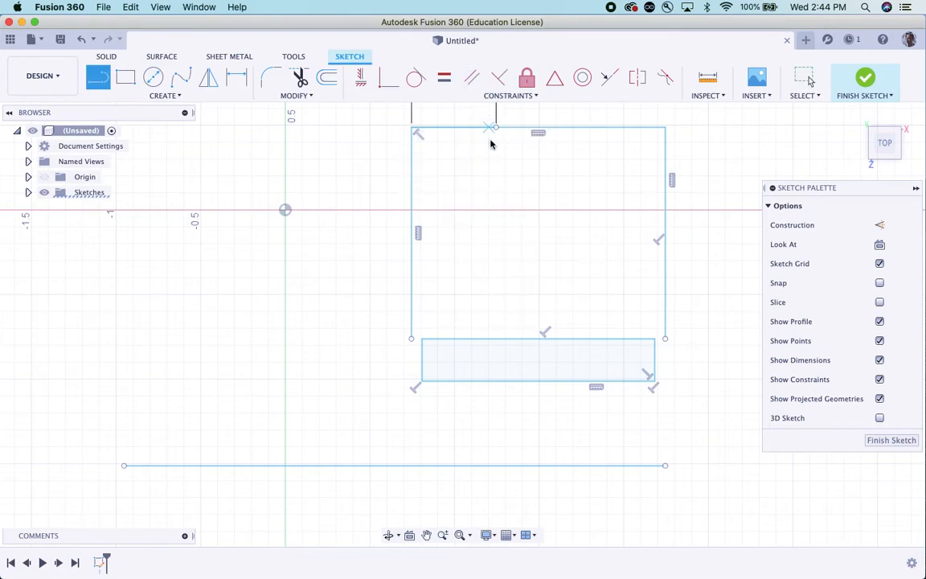
left_click(496, 127)
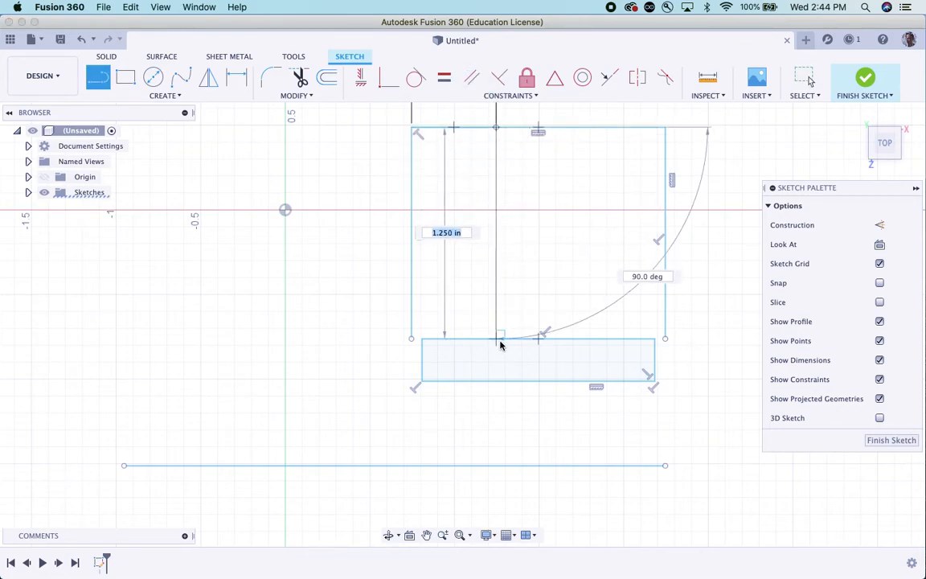
left_click(500, 343)
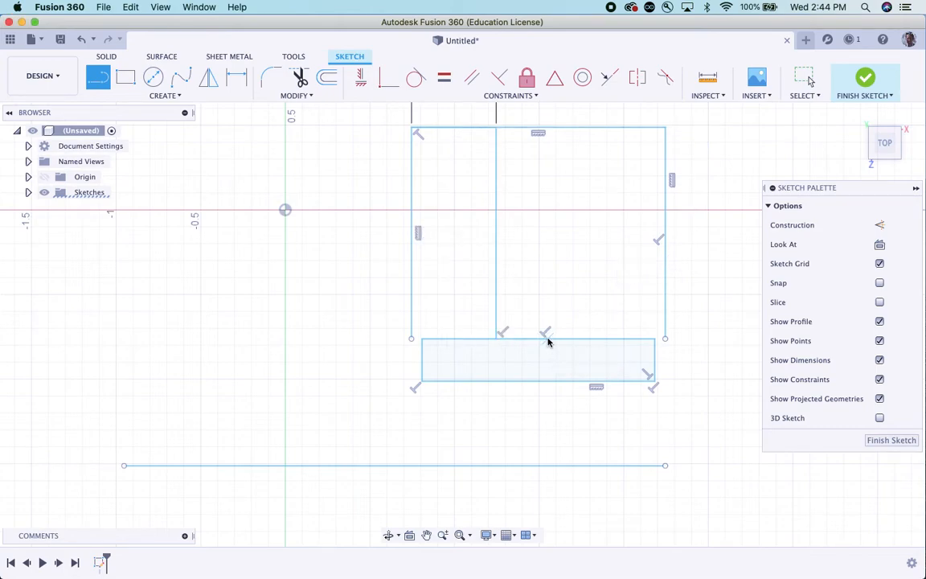
key("Escape")
Draw a 0.5 in line leftward along the top edge from the profile's upper-right corner.
left_click(98, 76)
left_click(665, 127)
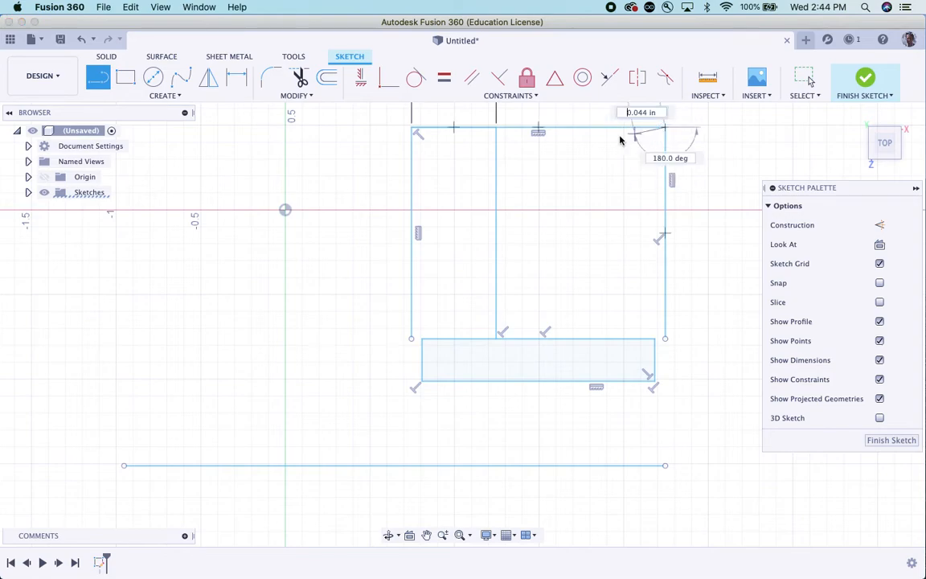
type("0.5")
key("Return")
key("Escape")
Draw a vertical line from the end of the right 0.5 in line down to the hub rectangle's top edge.
right_click(604, 143)
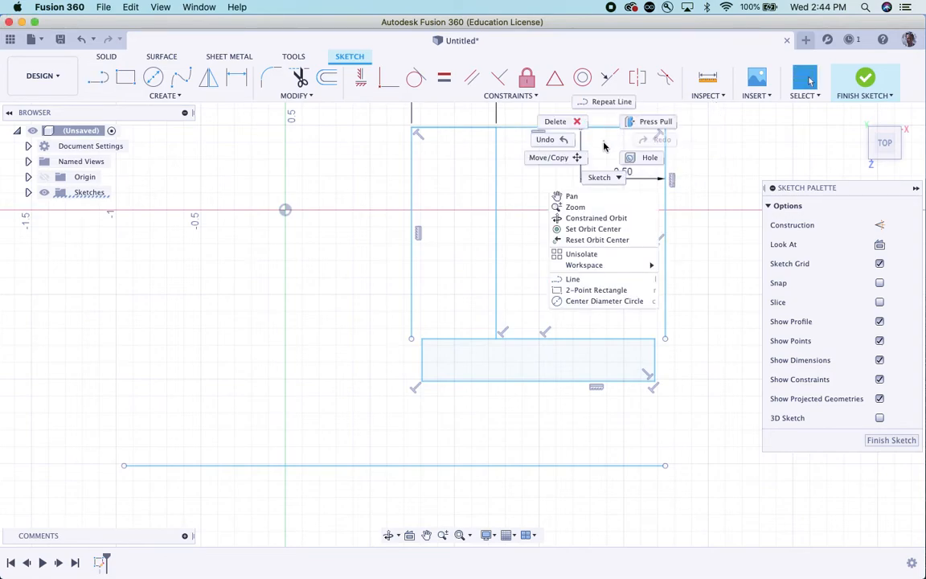
left_click(608, 101)
left_click(581, 128)
left_click(580, 338)
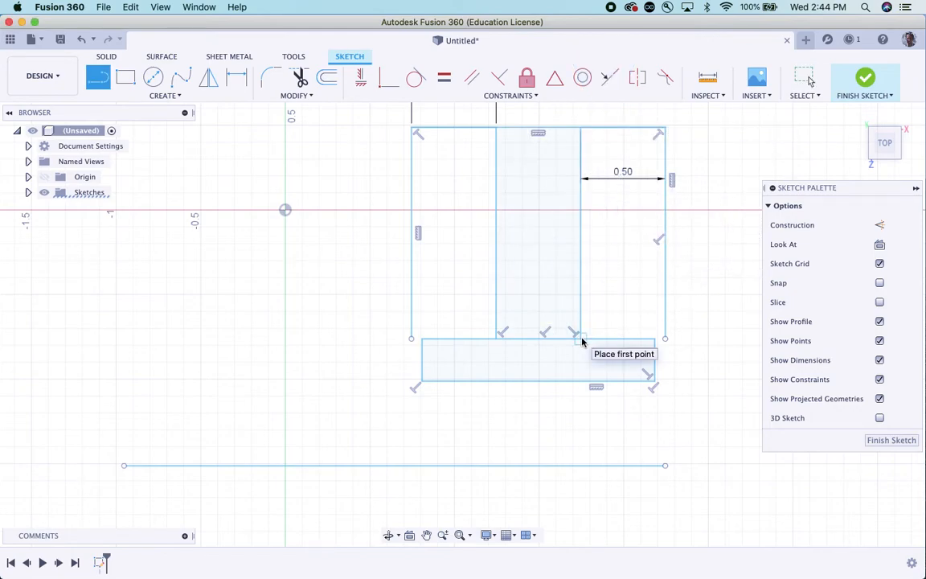
key("Escape")
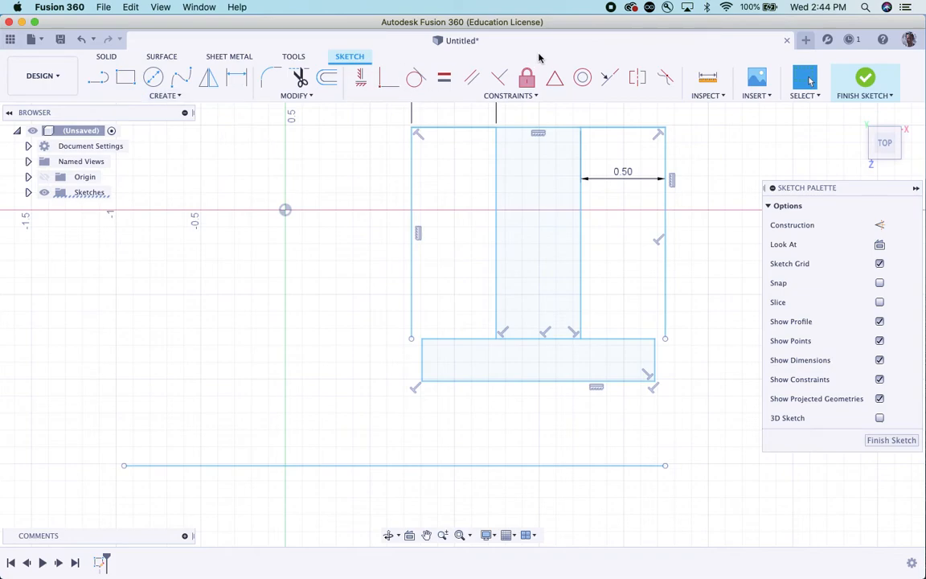
Delete the 0.50 in dimension and trim the hub's top edge between the two web lines.
left_click(623, 172)
key("Delete")
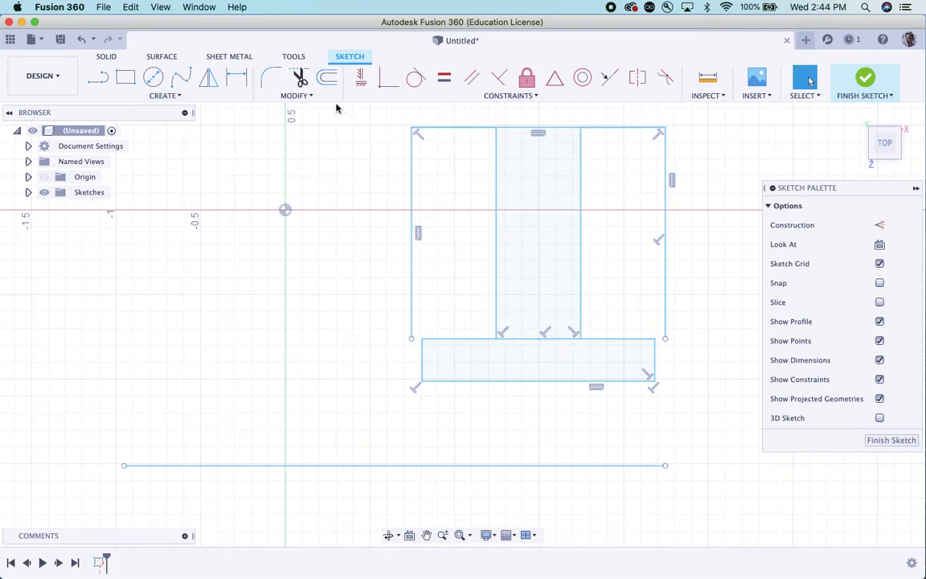
left_click(299, 78)
left_click(535, 340)
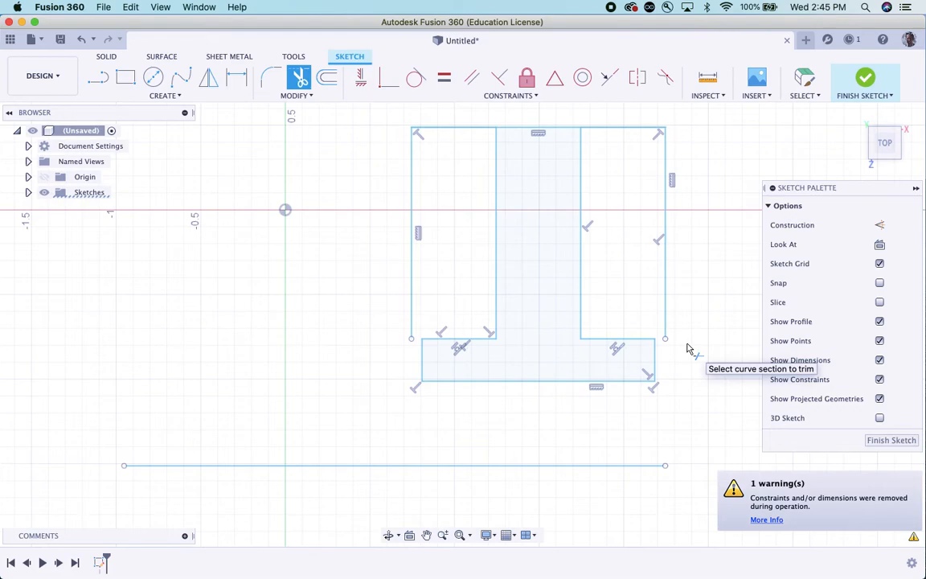
Check the Wheel drawing and draw a vertical line .25/2 in long down from the profile's upper-left corner.
key("ctrl+Right")
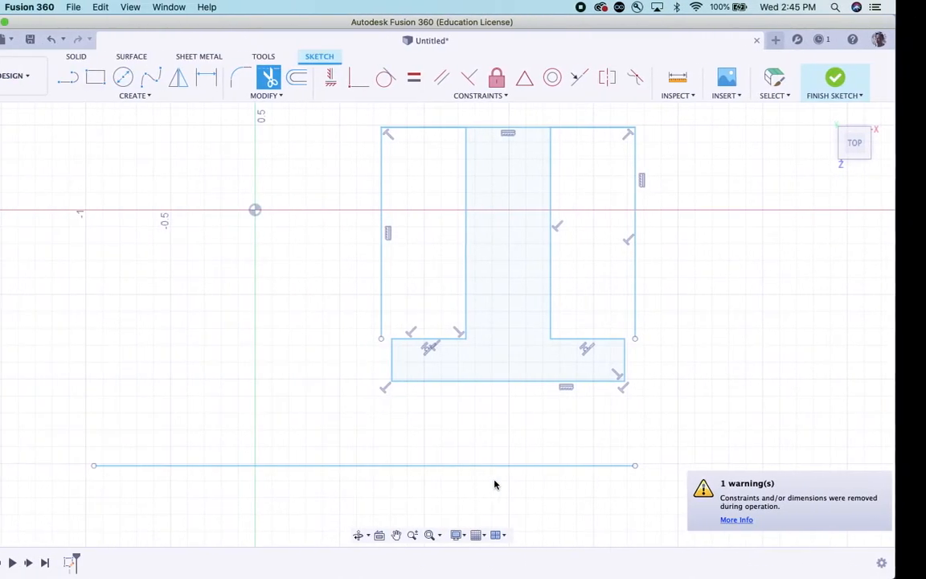
left_click(97, 77)
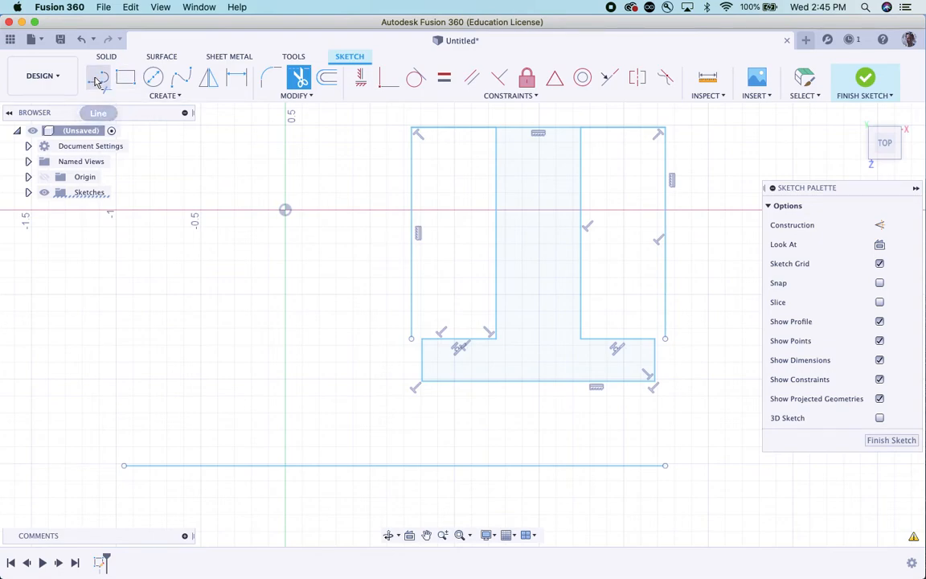
left_click(412, 128)
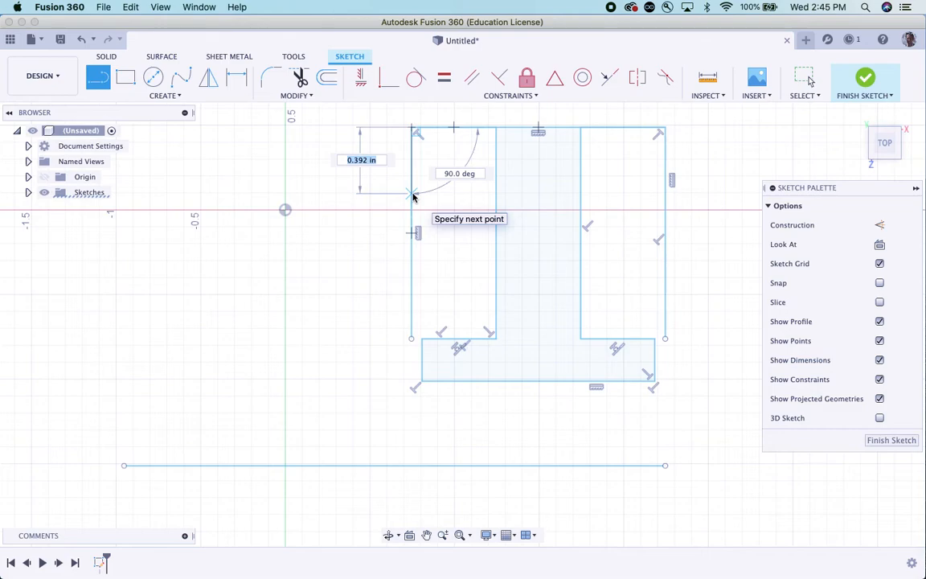
key("BackSpace")
key("Tab")
type("/2")
key("Return")
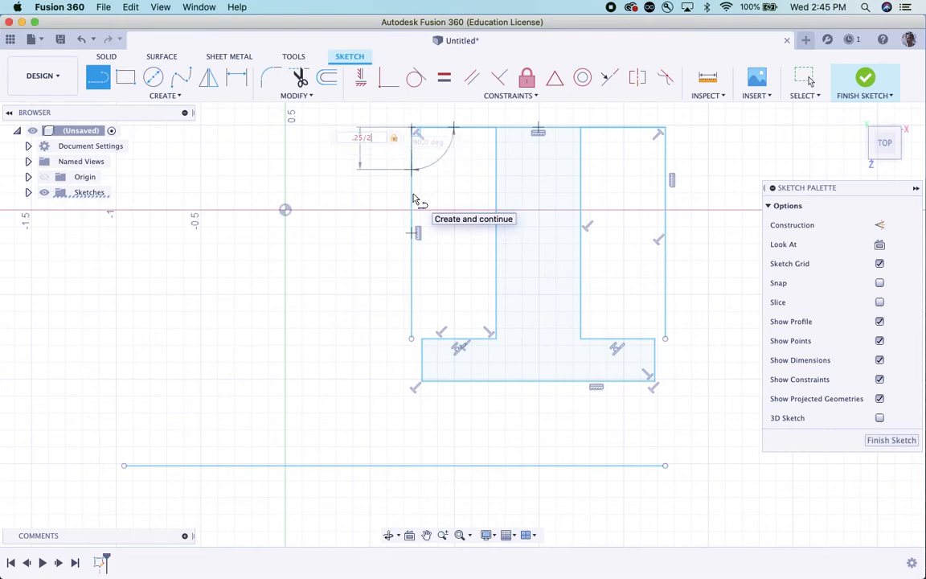
key("Escape")
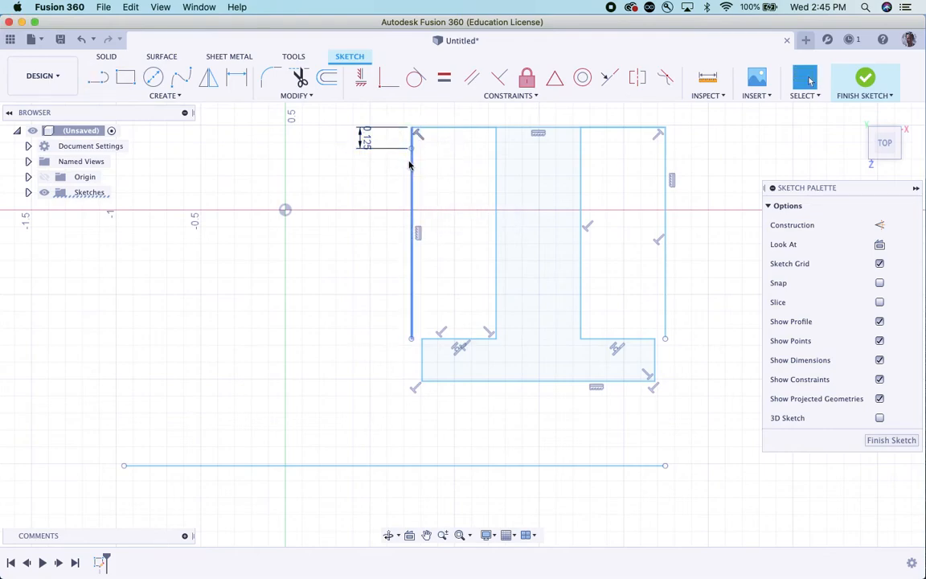
Draw a horizontal line from the short line's lower end to the right outer line and delete the 0.125 in dimension.
key("l")
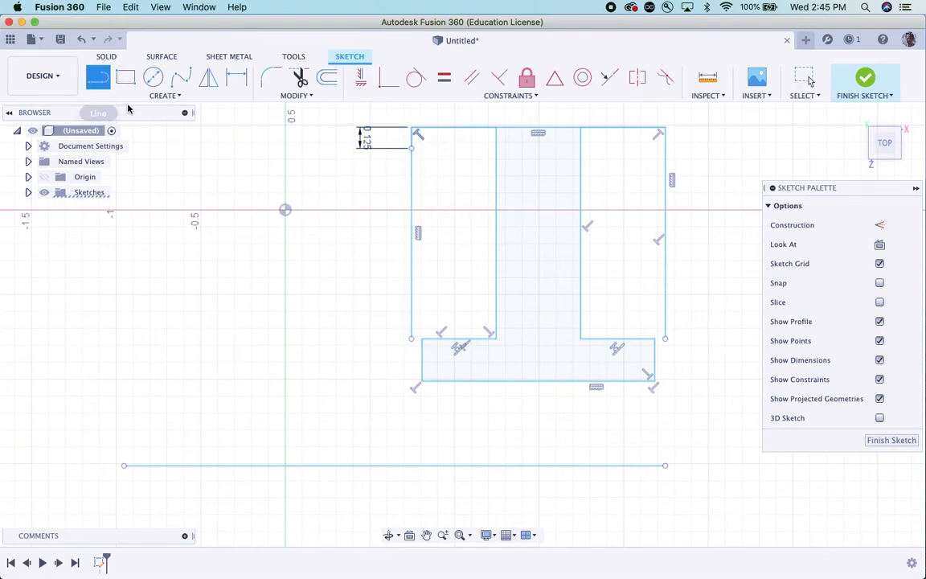
left_click(411, 147)
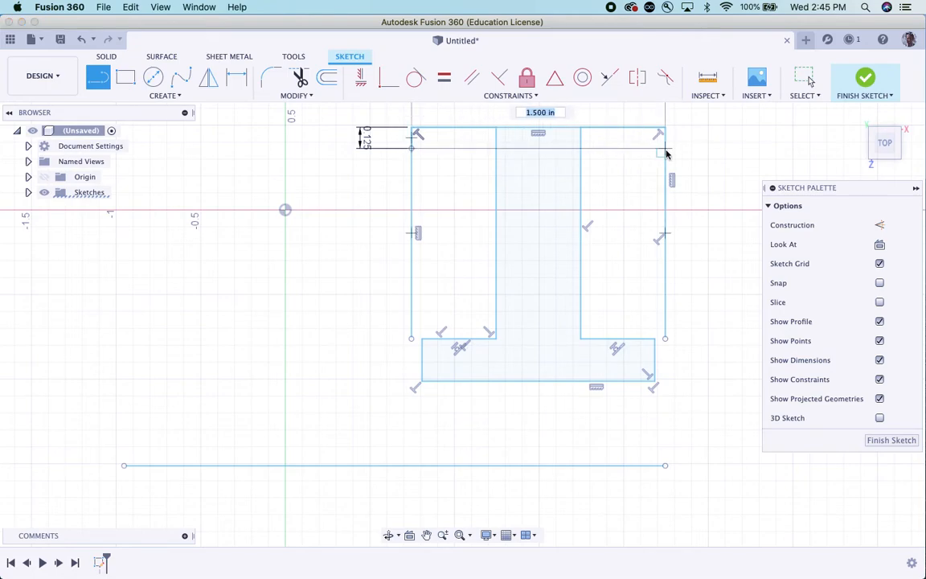
left_click(665, 148)
key("Escape")
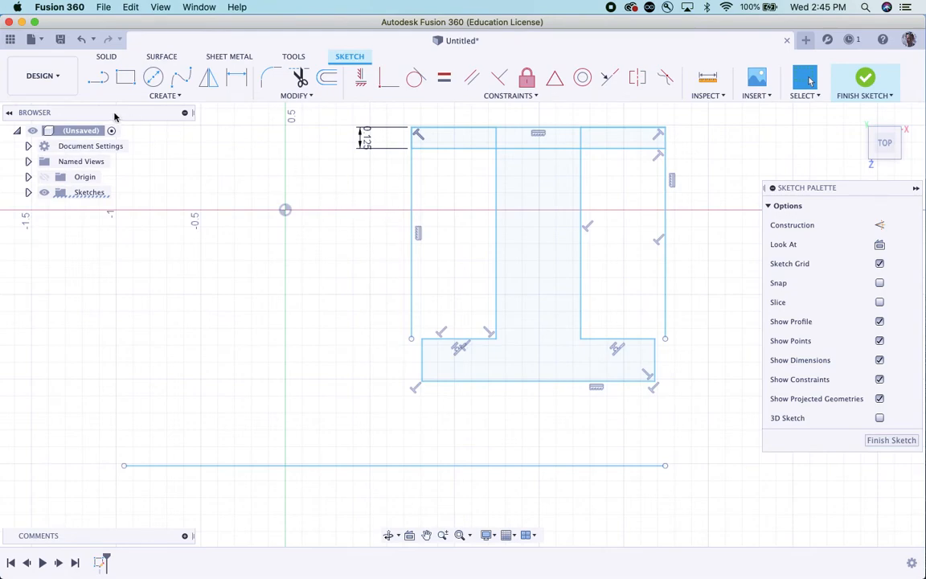
left_click(365, 138)
key("Delete")
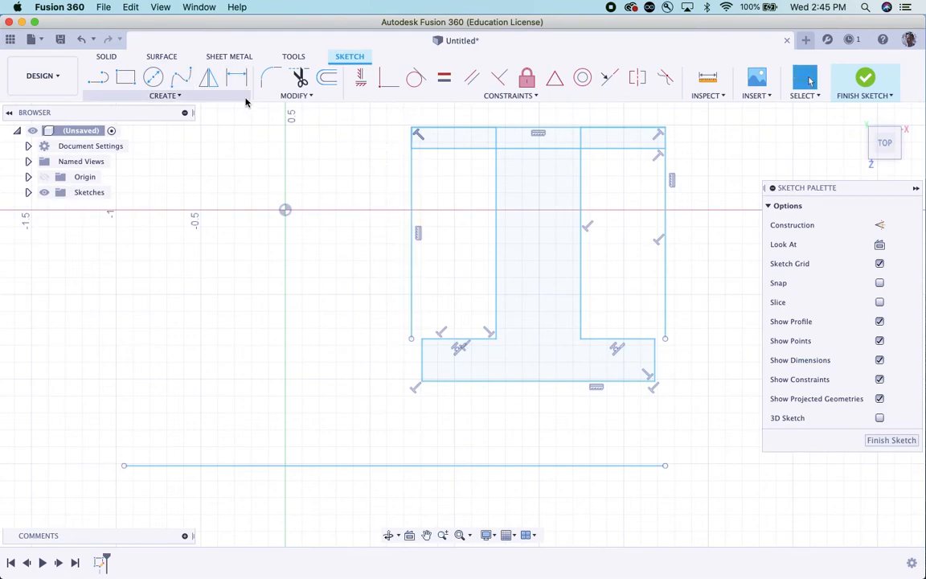
Trim the outer vertical lines below the rim and the web and rim segments where they cross, leaving an I-shaped profile.
left_click(299, 78)
left_click(411, 197)
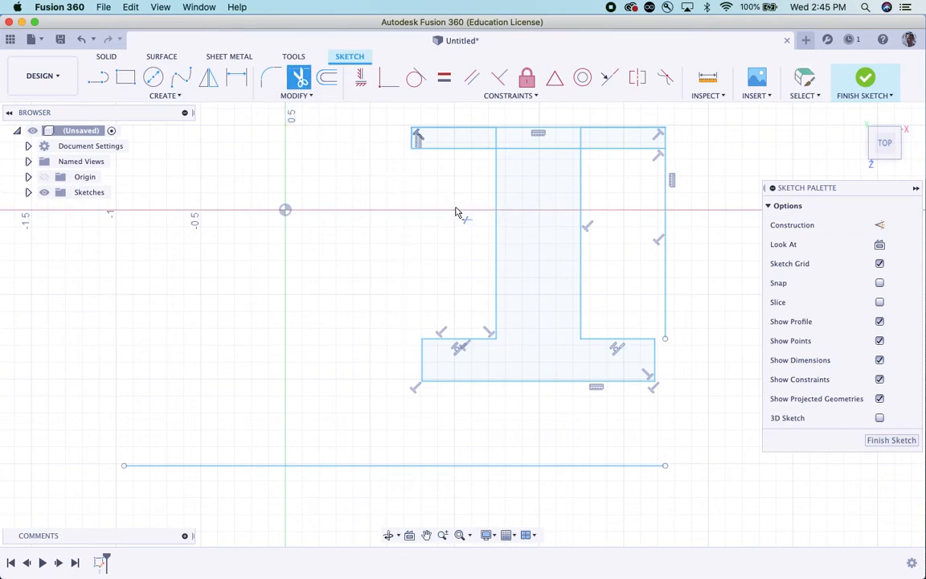
left_click(497, 143)
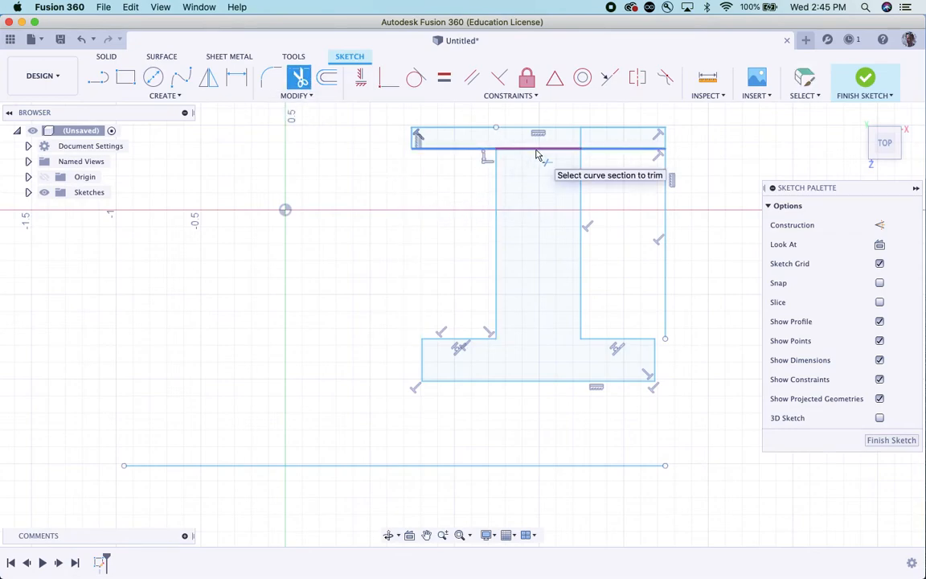
left_click(541, 149)
left_click(581, 141)
left_click(665, 176)
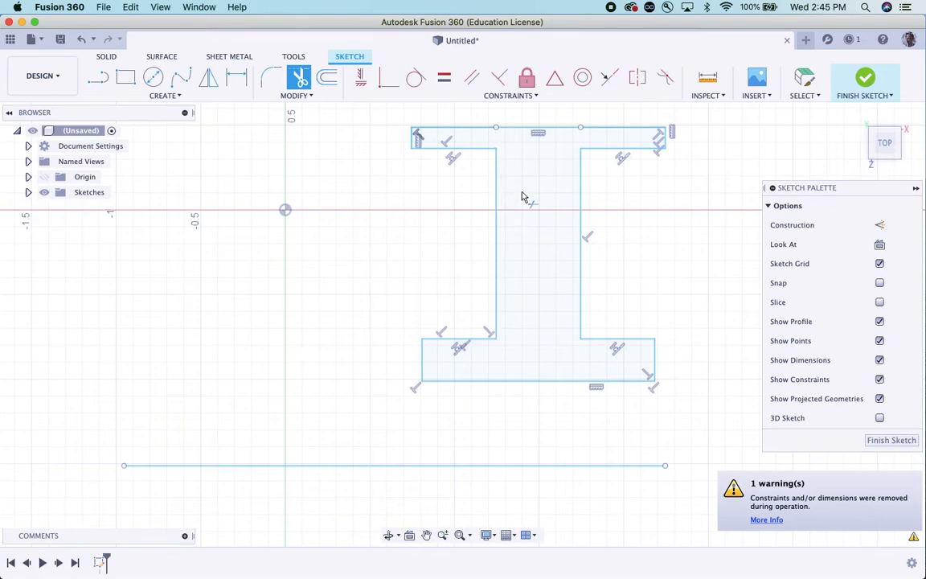
Check the Wheel drawing and draw a 0.125 in line down the web's left edge from the rim's underside.
key("ctrl+Right")
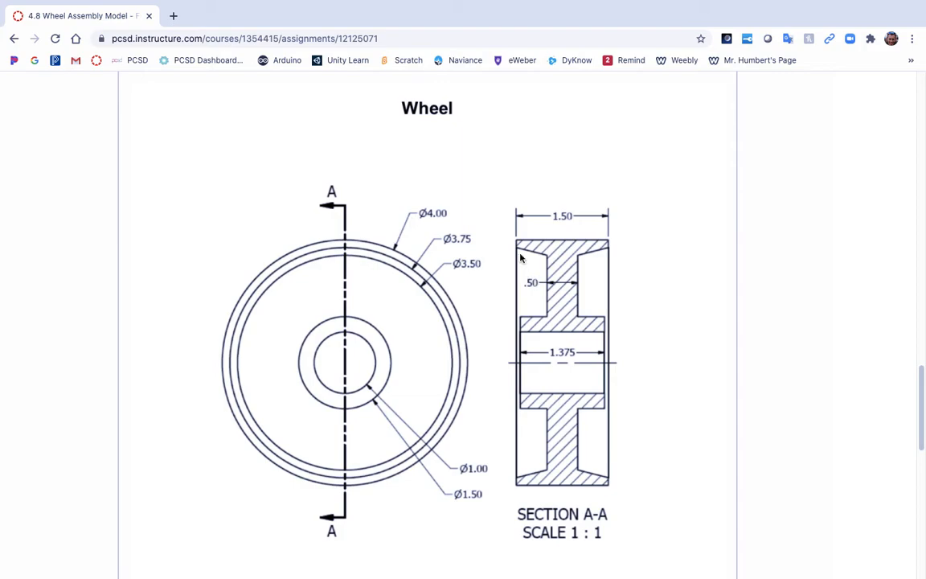
key("ctrl+Left")
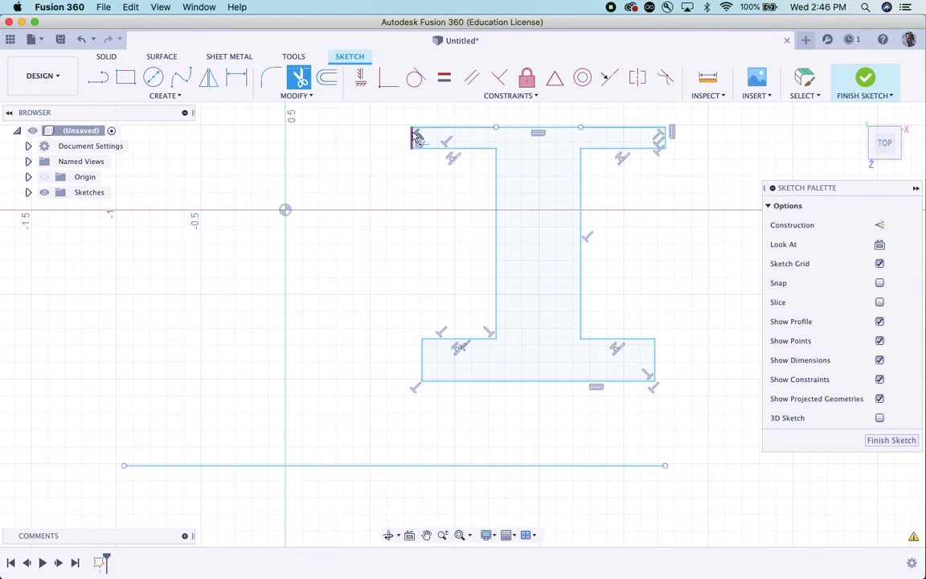
left_click(97, 78)
left_click(496, 152)
type(".125")
key("Tab")
key("Return")
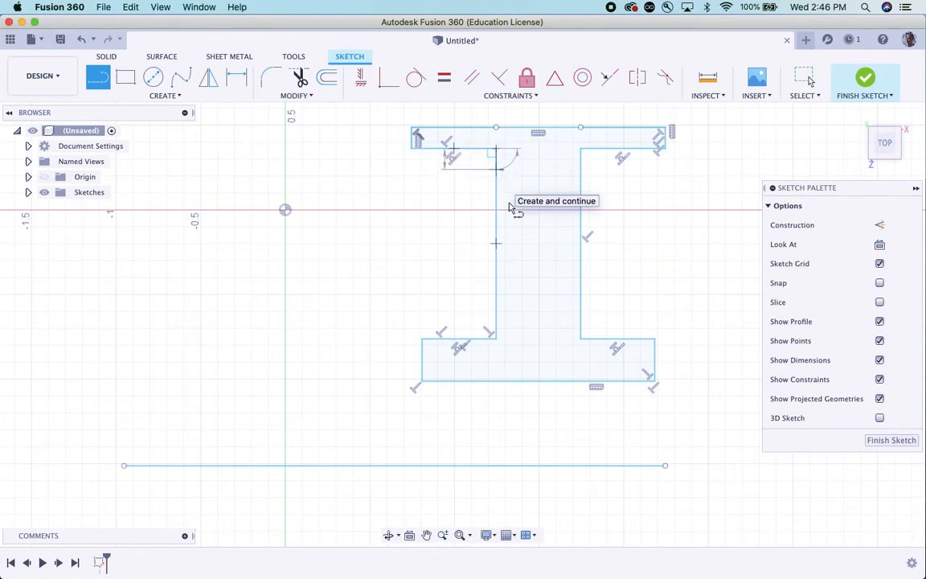
key("Escape")
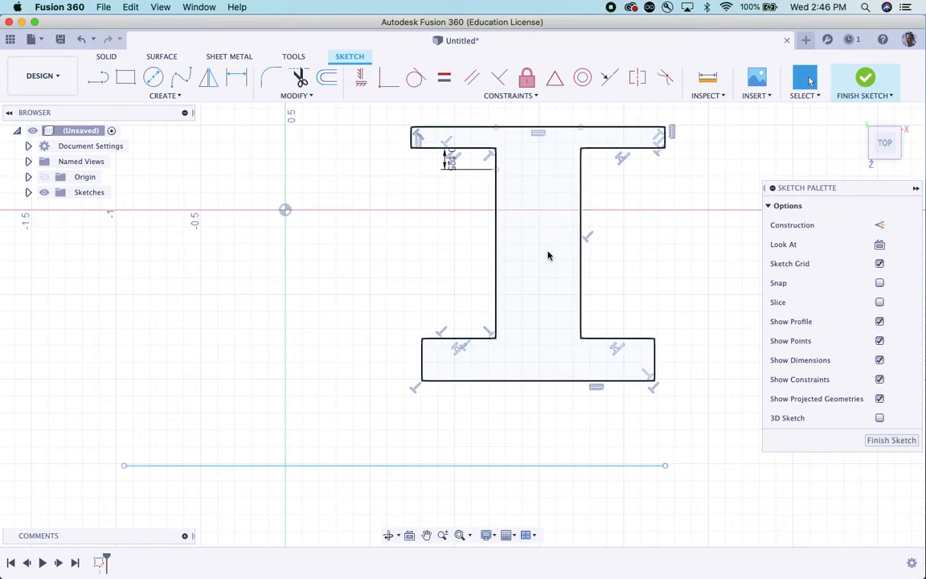
Draw a slanted line from the lower end of the 0.125 in line to the rim's lower-left corner.
right_click(624, 235)
left_click(628, 197)
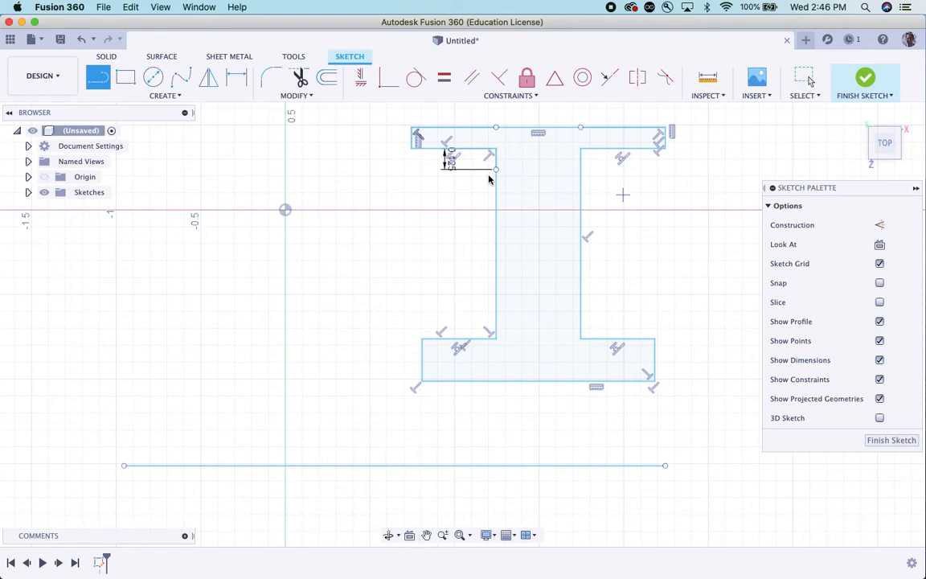
left_click(417, 150)
key("Escape")
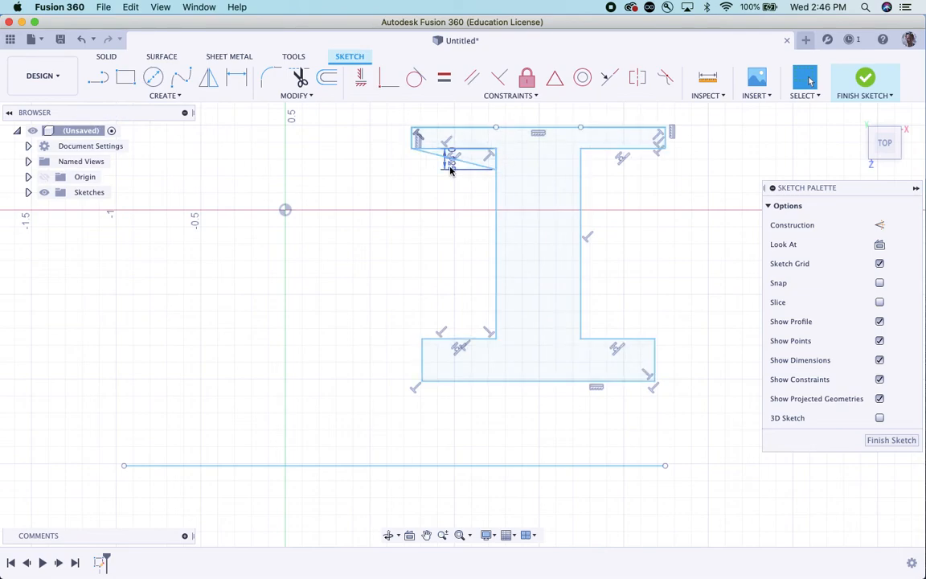
Delete the 0.125 in dimension and the horizontal rim line above the left slanted line.
left_click(471, 152)
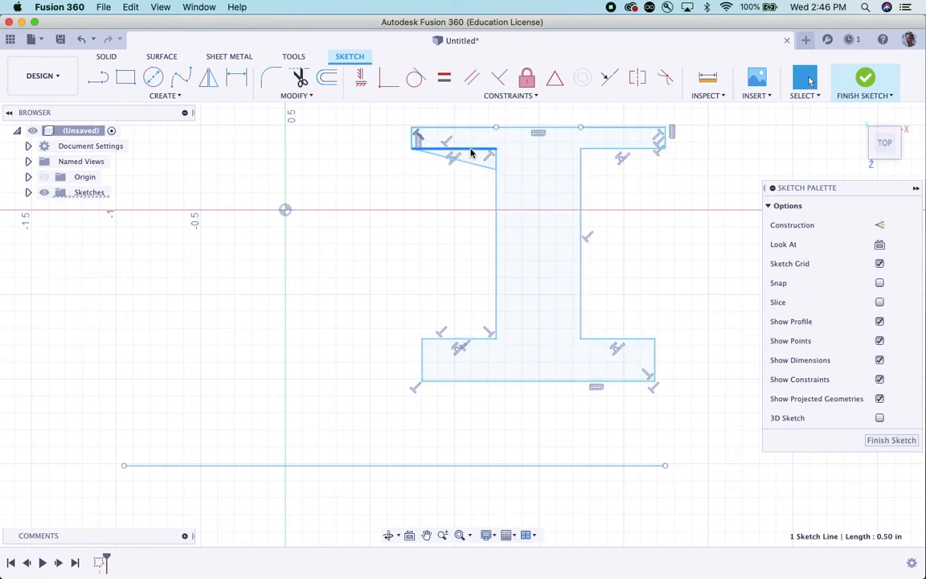
key("Delete")
left_click(300, 78)
key("Escape")
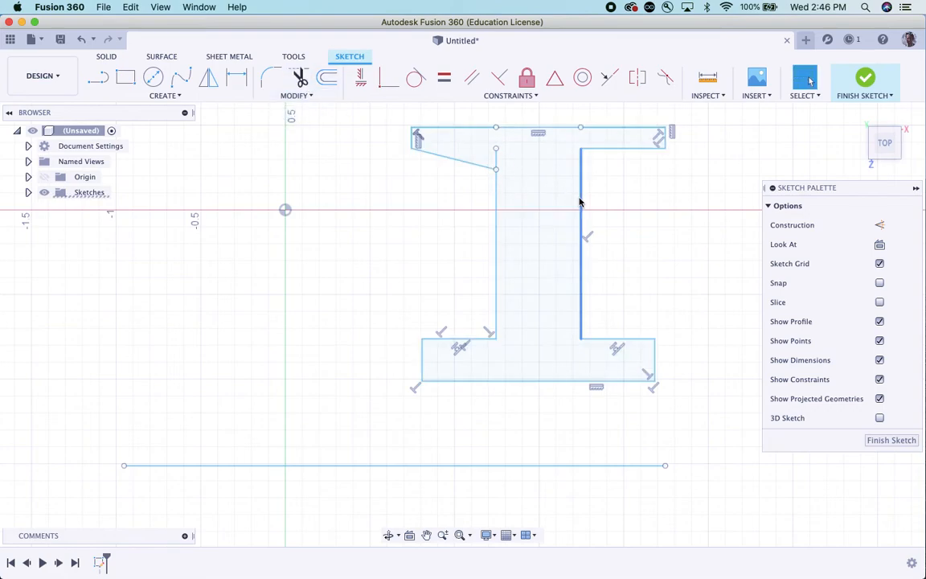
Trim the leftover piece of the web's left edge above the slanted line's lower end.
left_click(497, 161)
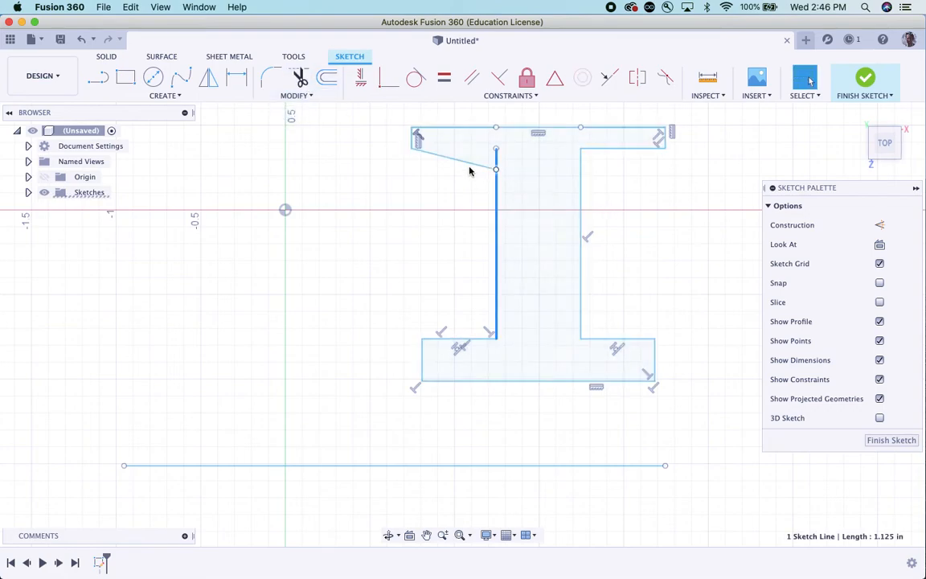
left_click(300, 78)
left_click(496, 156)
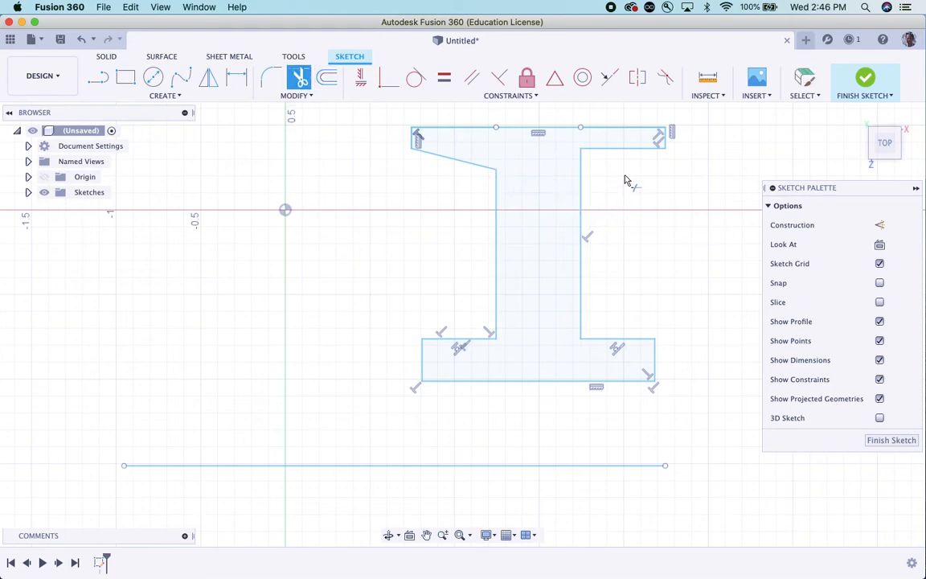
key("Escape")
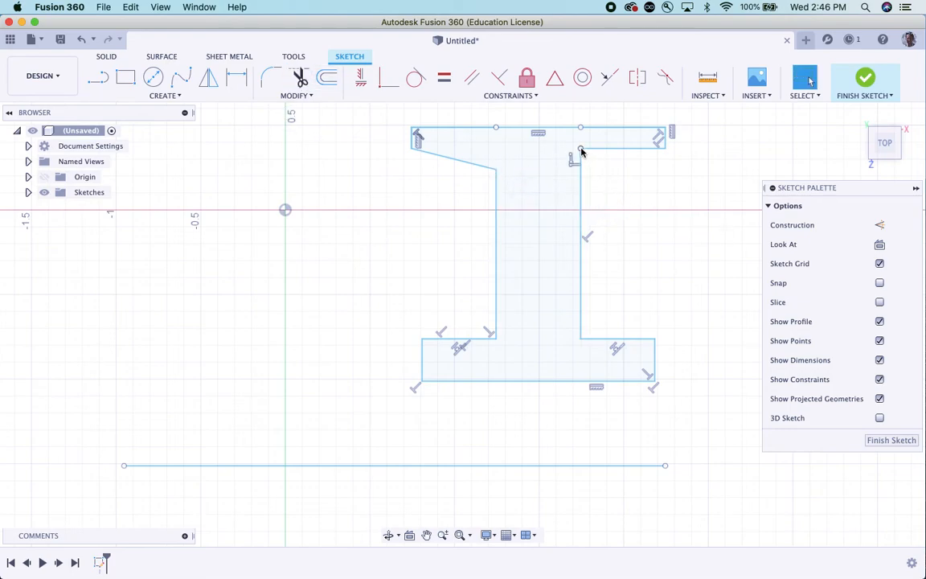
left_click(580, 149)
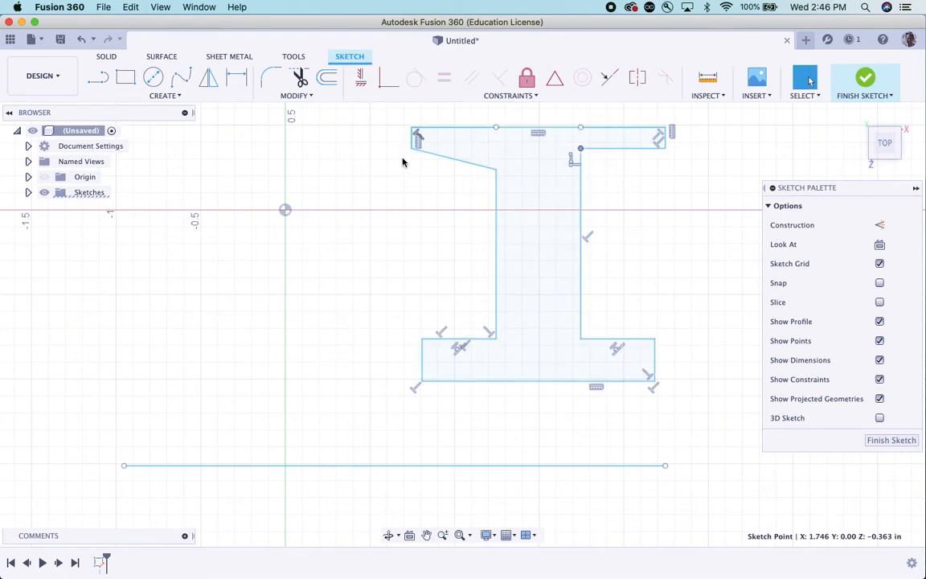
left_click(294, 96)
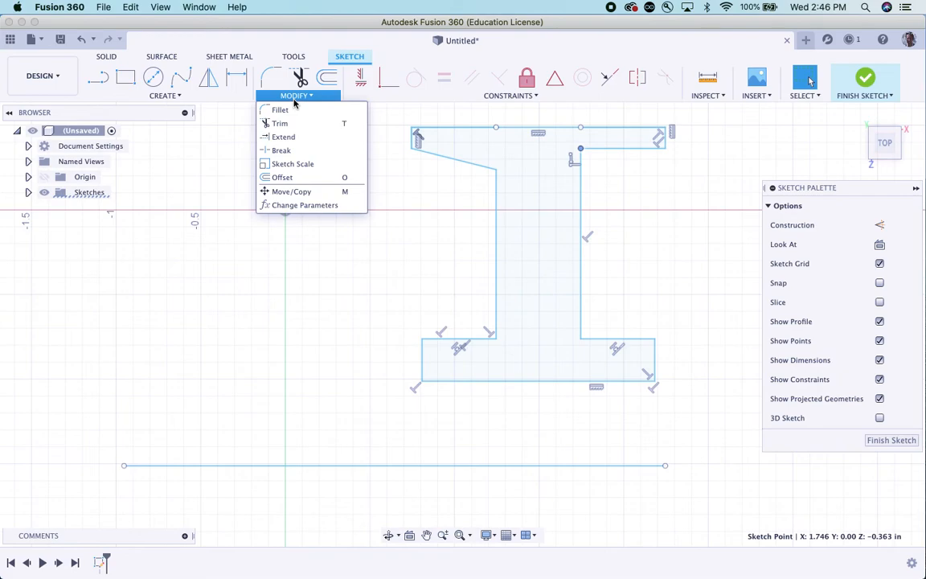
left_click(299, 193)
left_click(581, 148)
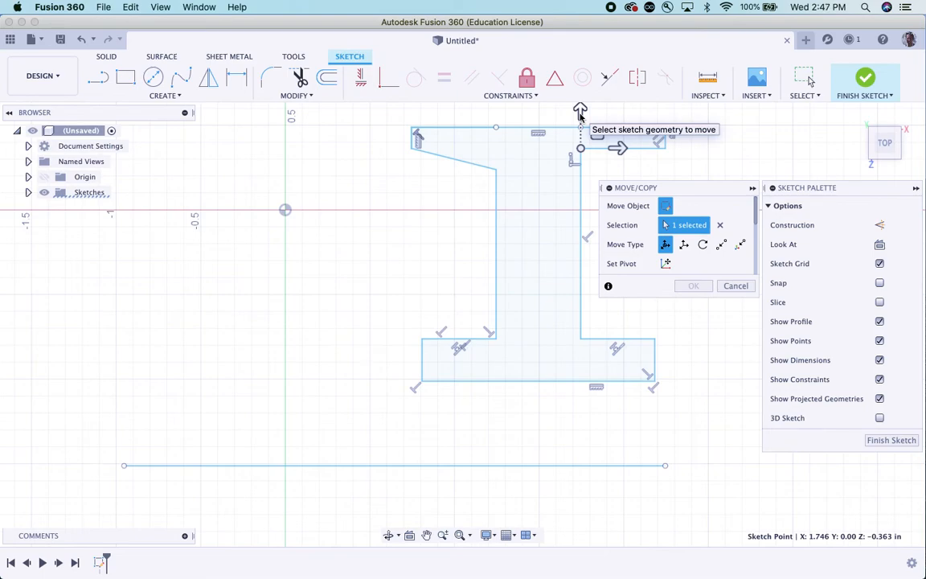
left_click(580, 113)
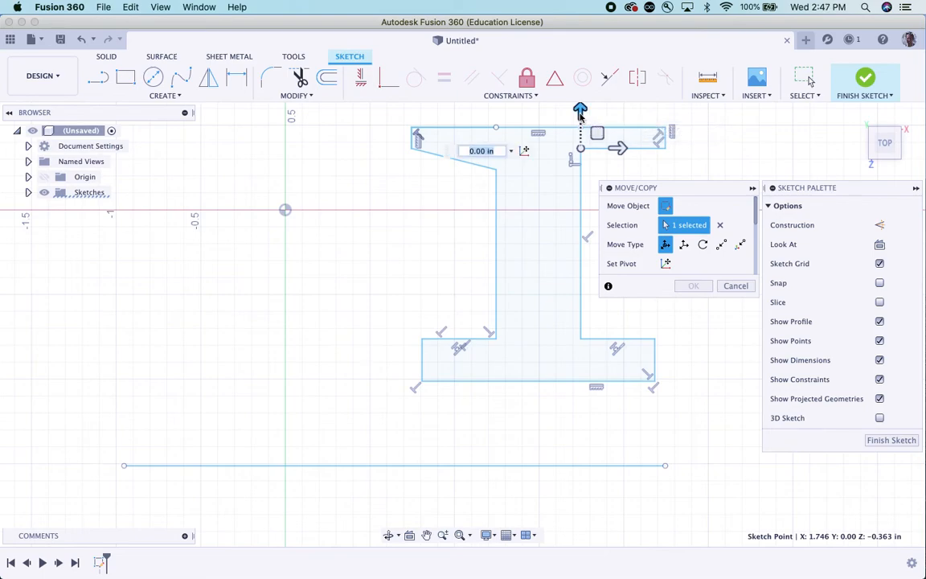
type(".125")
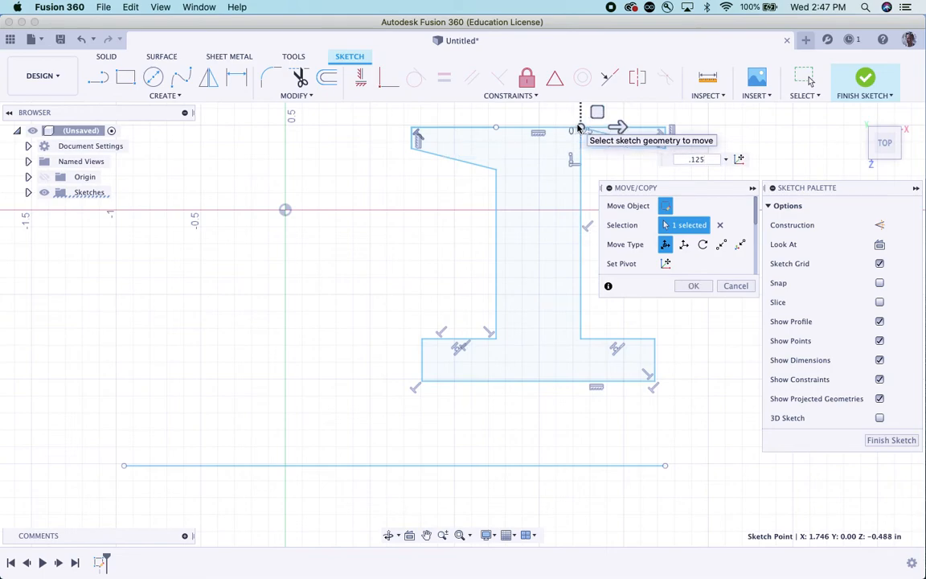
key("super+z")
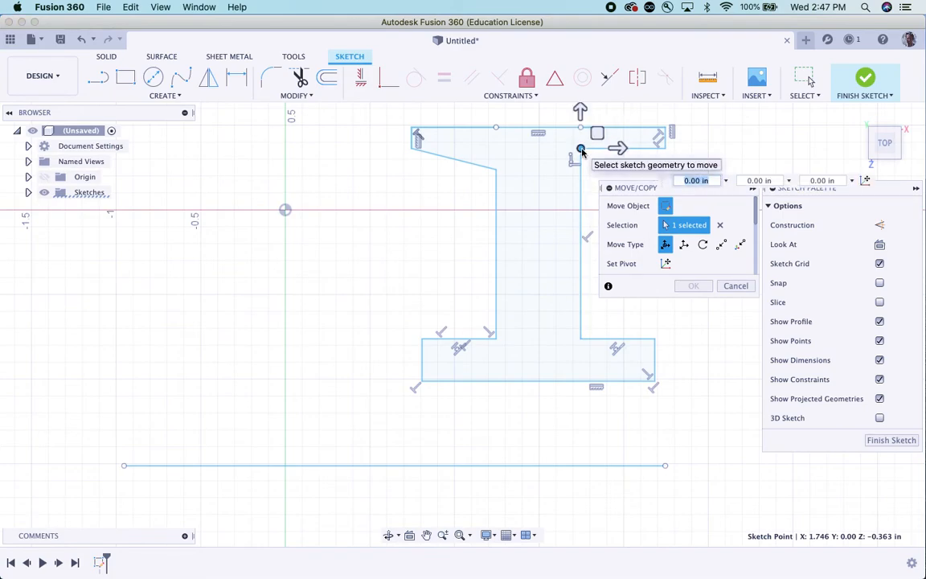
type("-")
key("super+z")
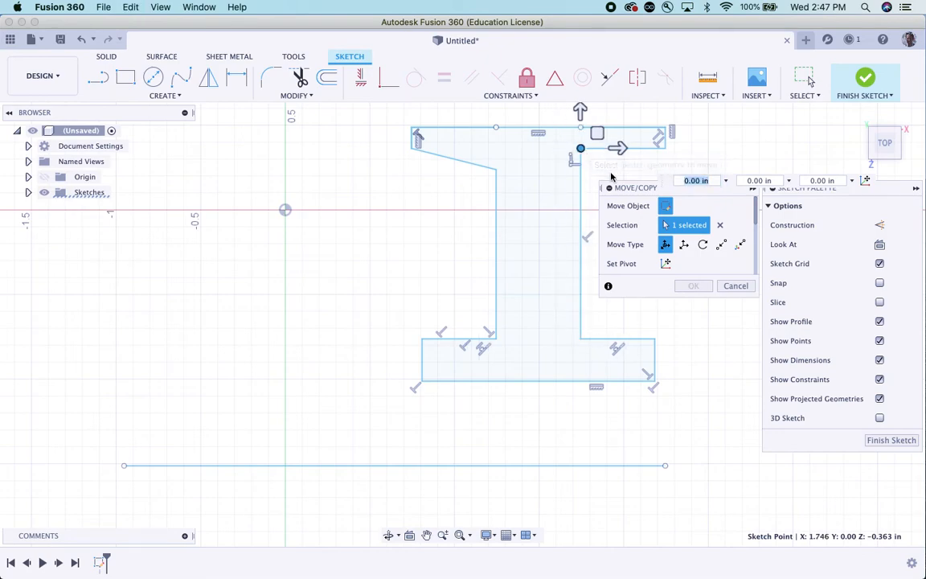
left_click(736, 285)
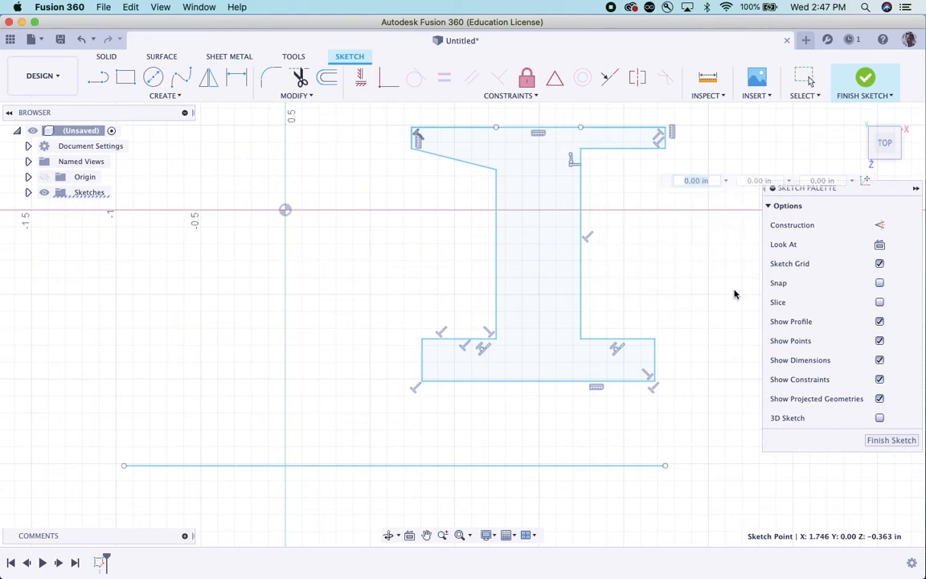
Draw a horizontal line about 0.65 in long from the slanted line's lower end across the web past its right edge.
left_click(98, 77)
left_click(496, 170)
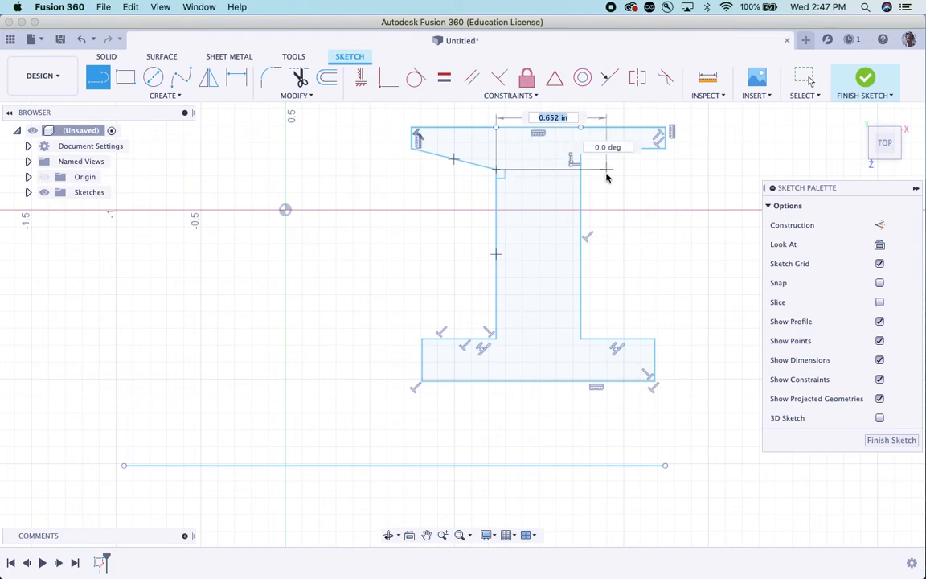
left_click(606, 170)
key("Escape")
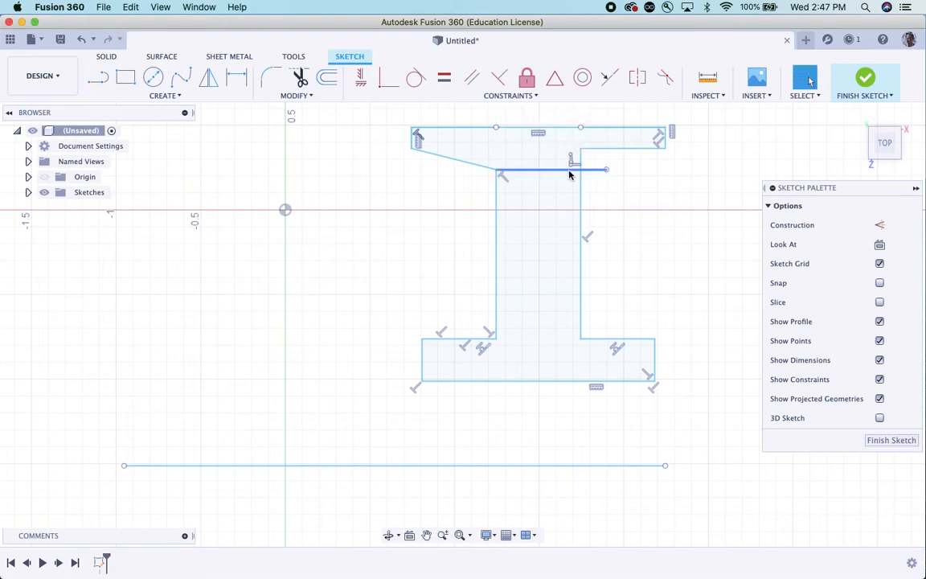
Draw a slanted line from the web's right edge at the horizontal line to the rim's lower-right corner.
right_click(600, 219)
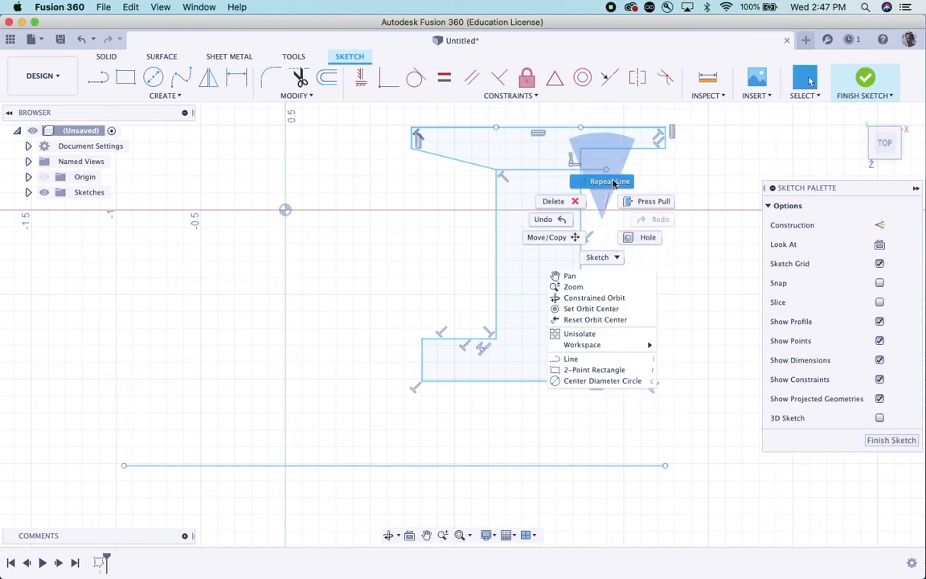
left_click(604, 184)
left_click(581, 169)
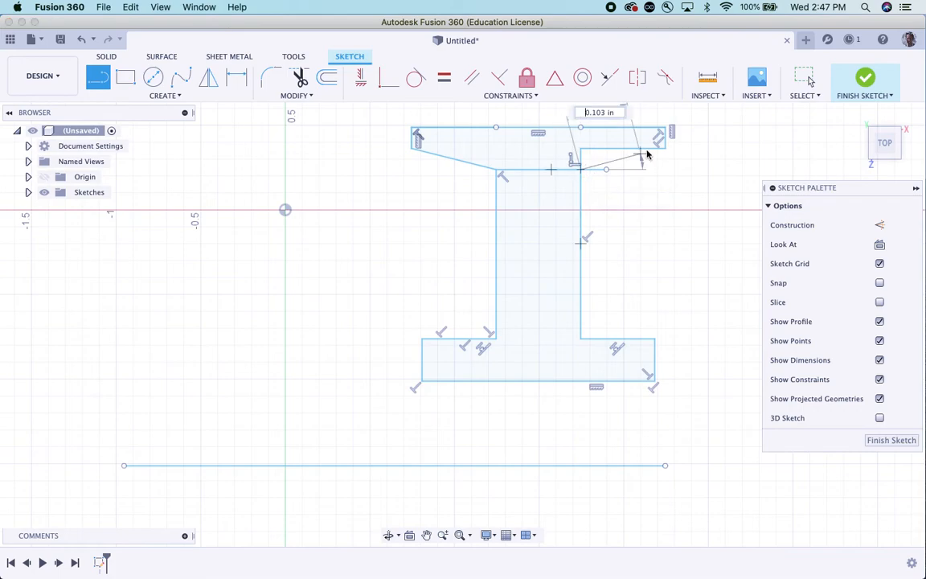
left_click(665, 150)
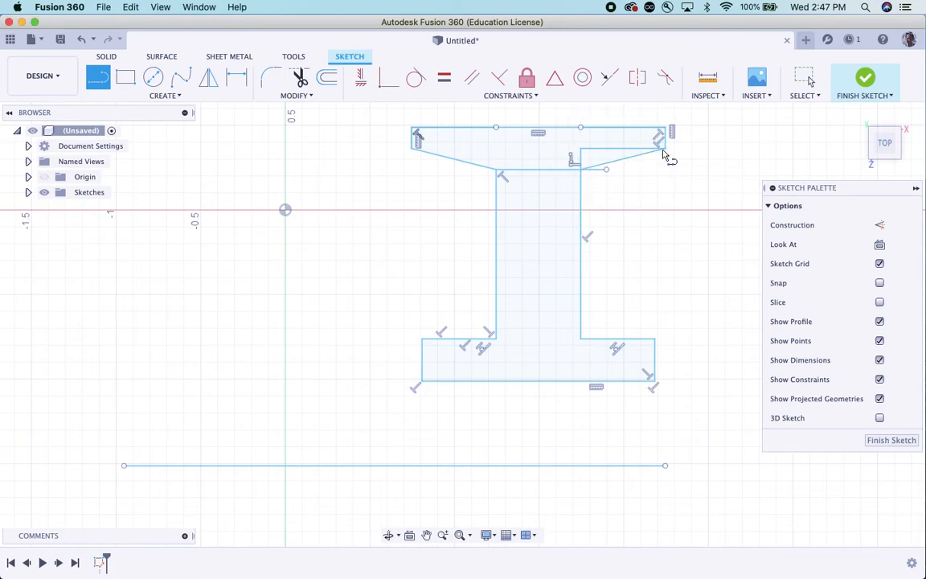
key("Escape")
Trim the horizontal line across and beyond the web, plus the leftover rim and web edges above the right slanted line.
left_click(300, 77)
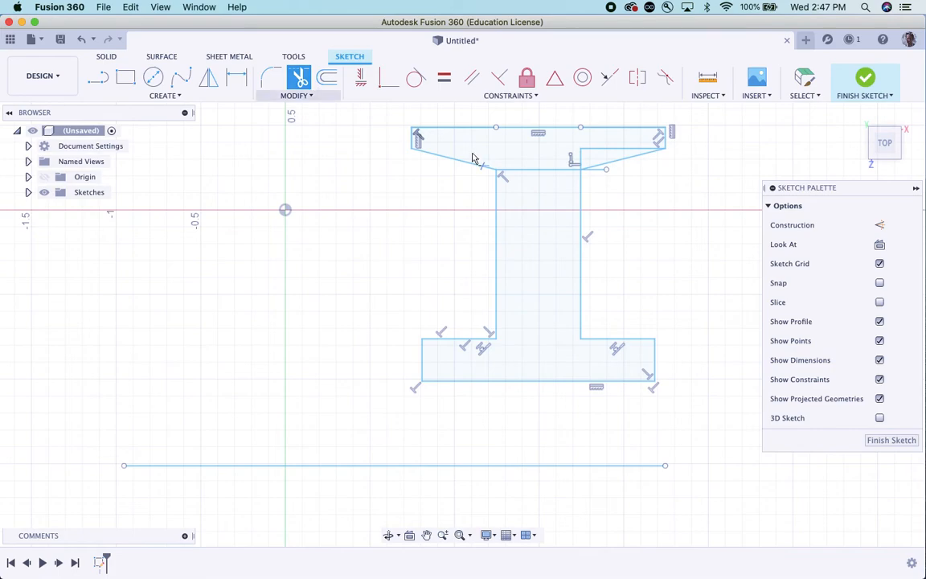
left_click(597, 172)
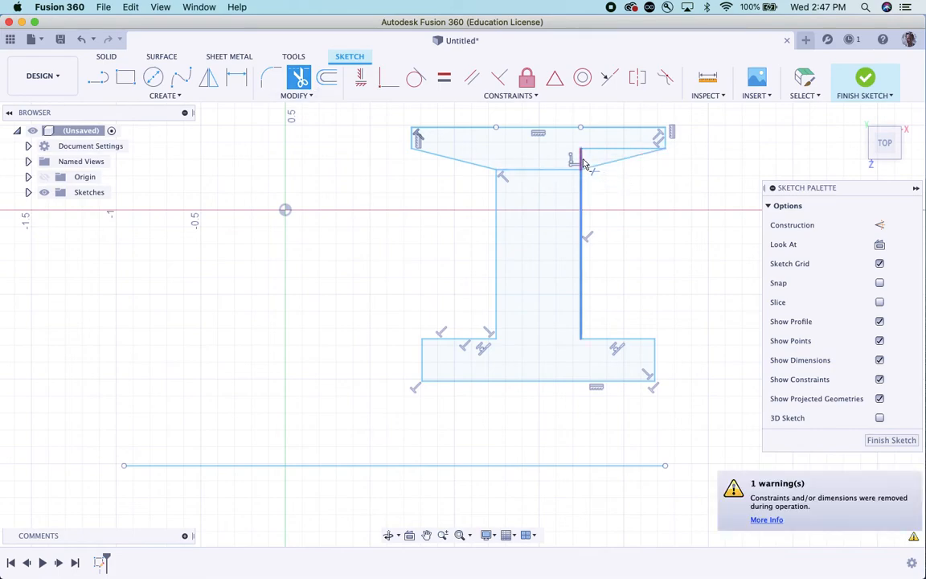
left_click(598, 151)
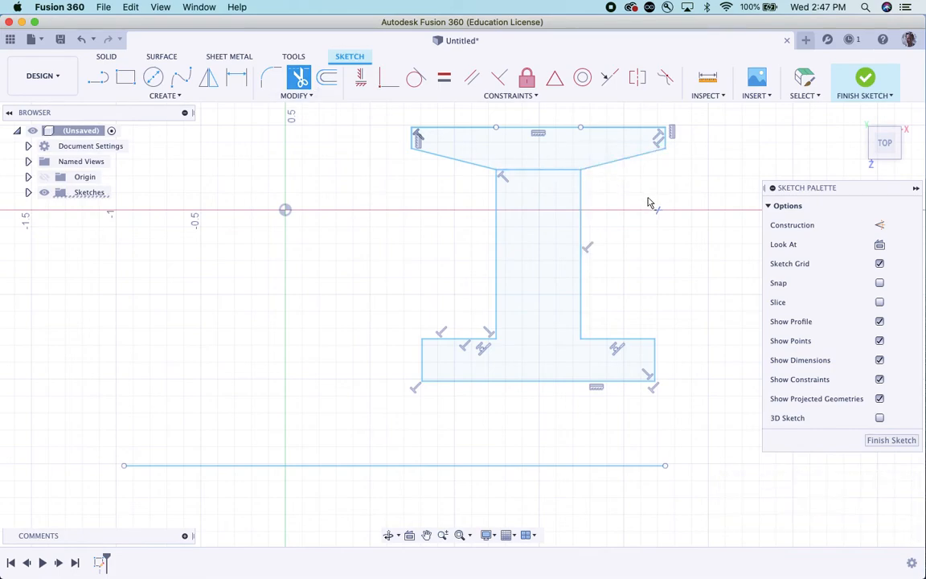
left_click(562, 170)
scroll(643, 231, "down", 5)
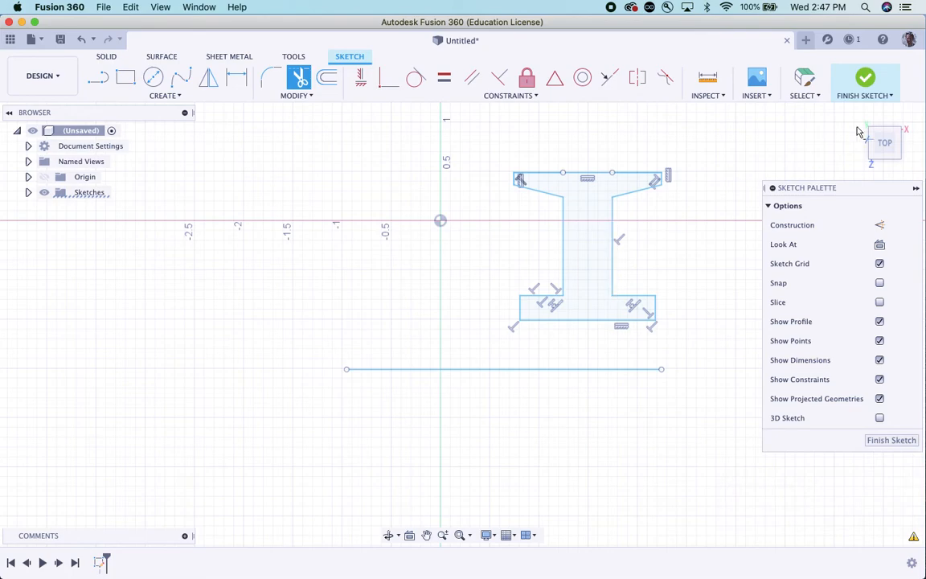
Finish the sketch and set up a Revolve of the wheel cross-section about the separate centre line.
left_click(872, 78)
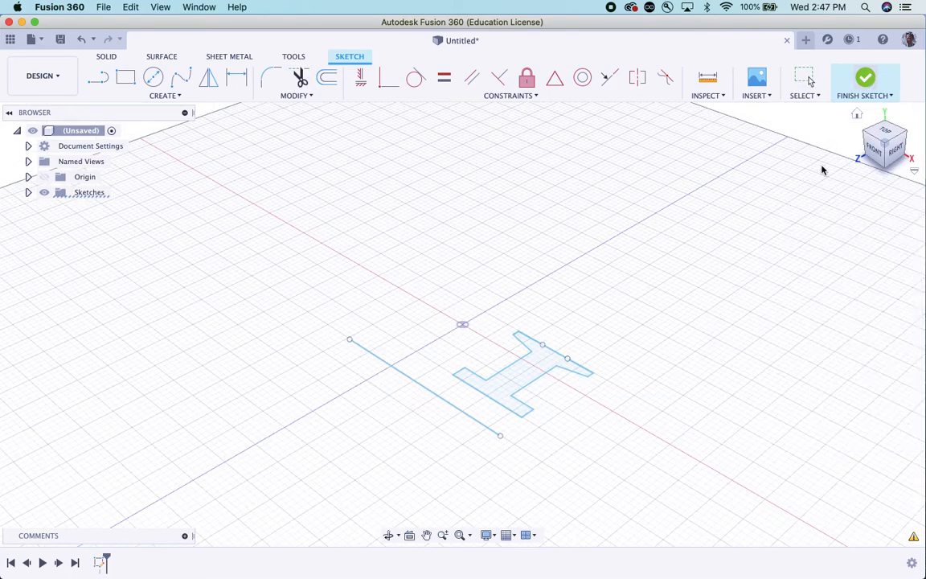
left_click(523, 352)
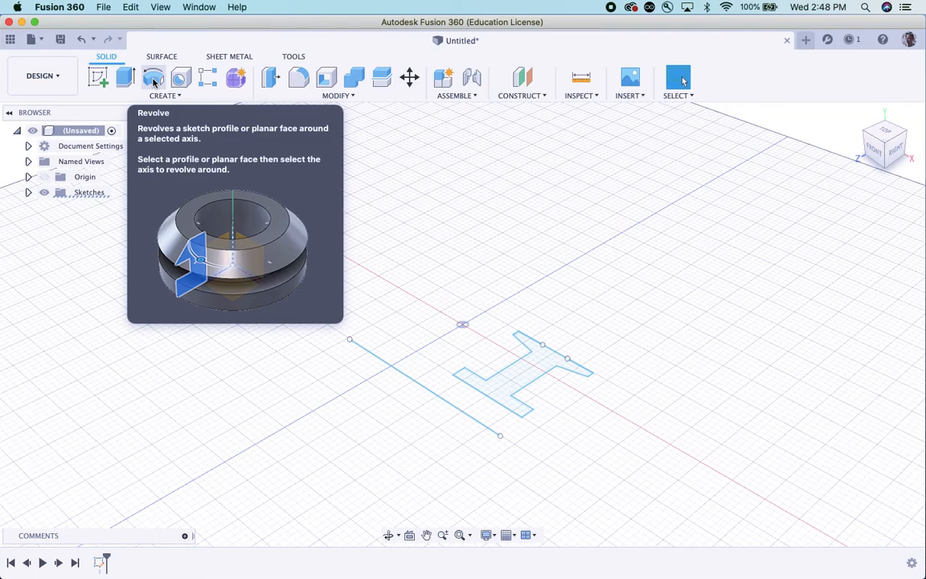
left_click(154, 82)
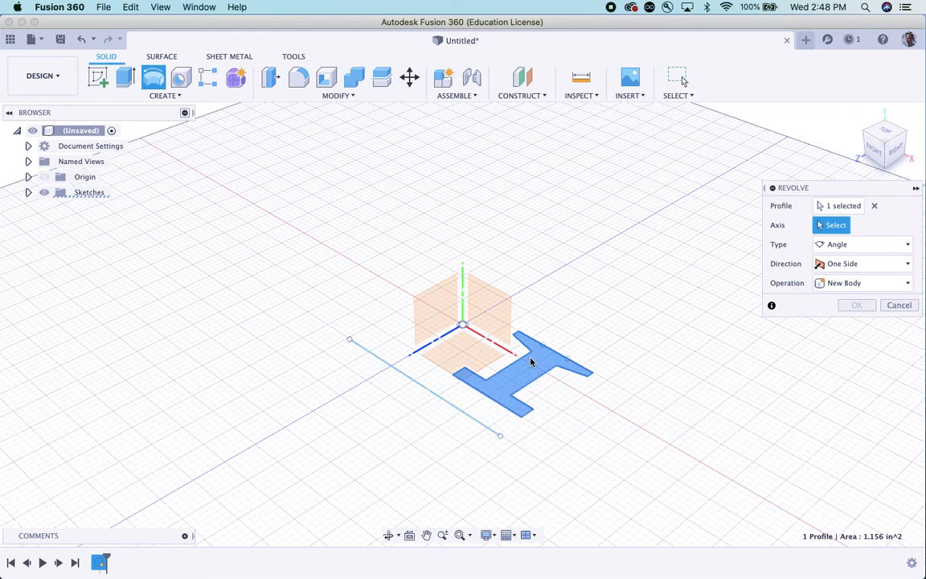
left_click(477, 423)
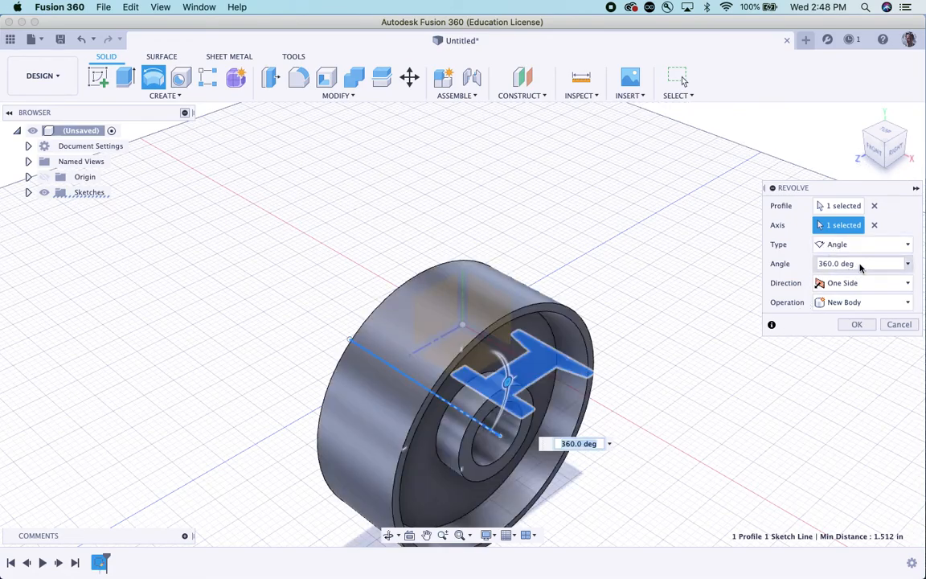
Try partial revolve angles of 15 and 90 degrees for the wheel profile.
left_click(864, 264)
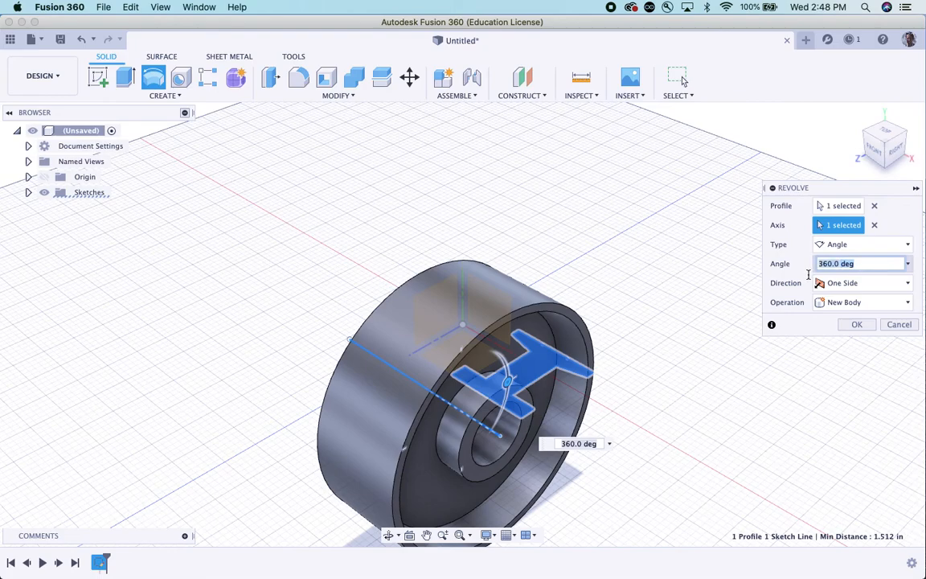
type("15")
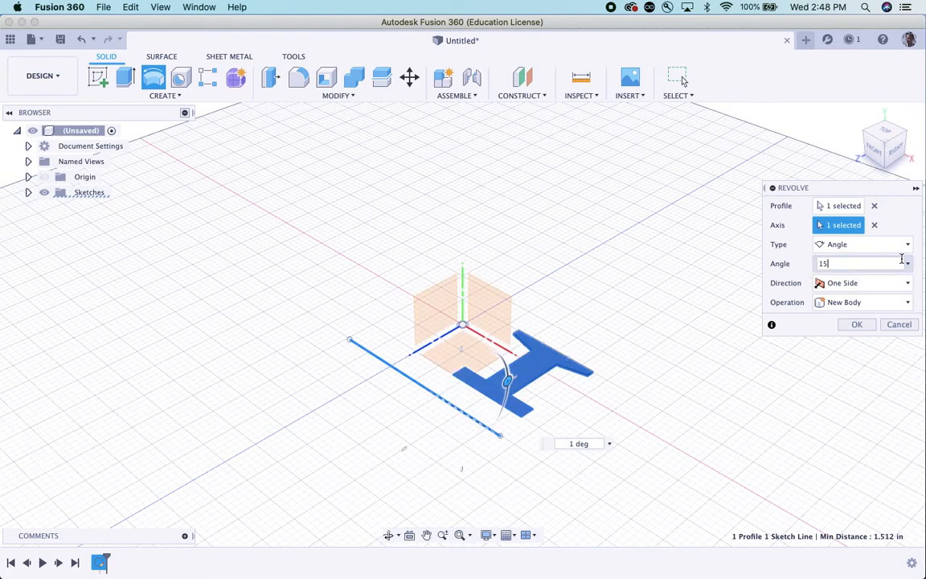
left_click(834, 267)
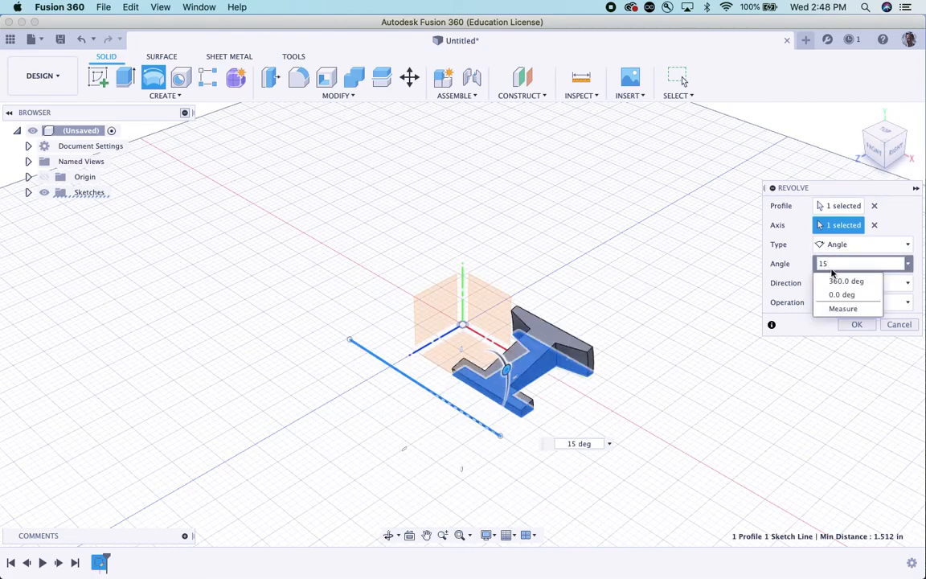
left_click(807, 263)
left_click(834, 263)
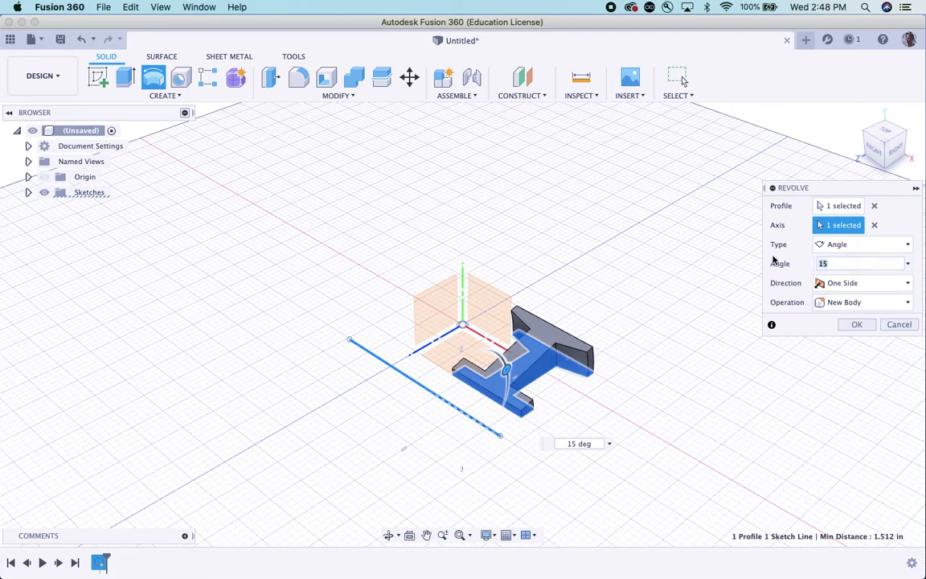
type("90")
key("Return")
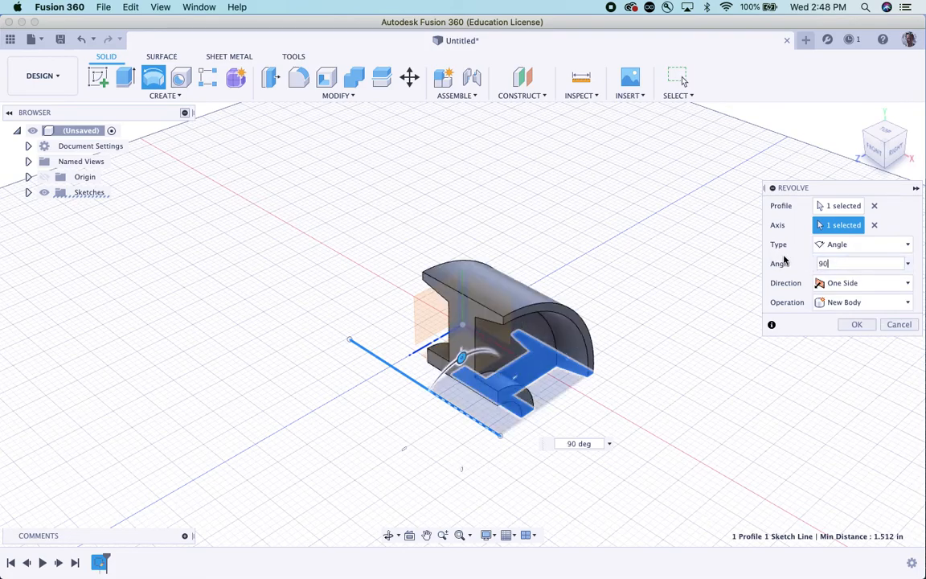
Set the revolve angle to 360 degrees and create the wheel as a new body.
type("360")
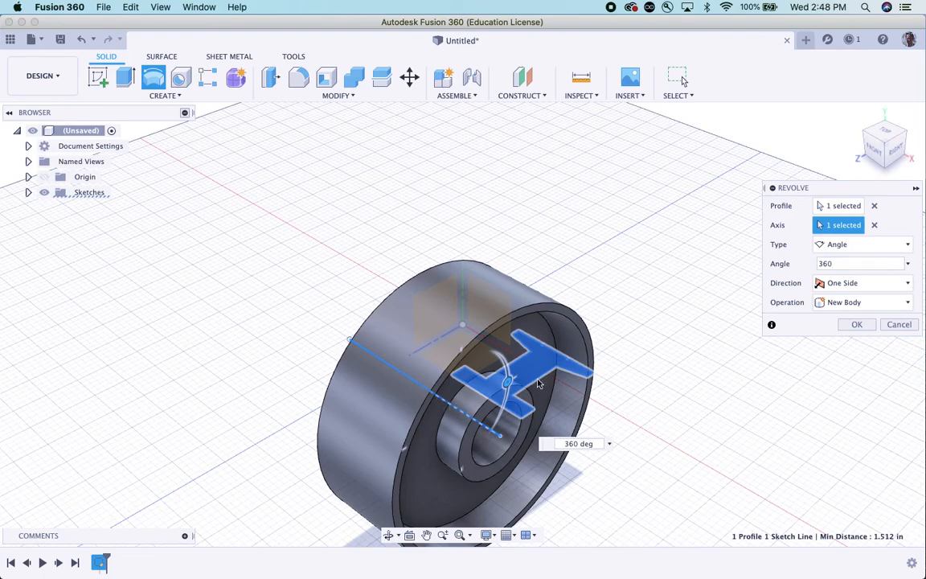
left_click(857, 324)
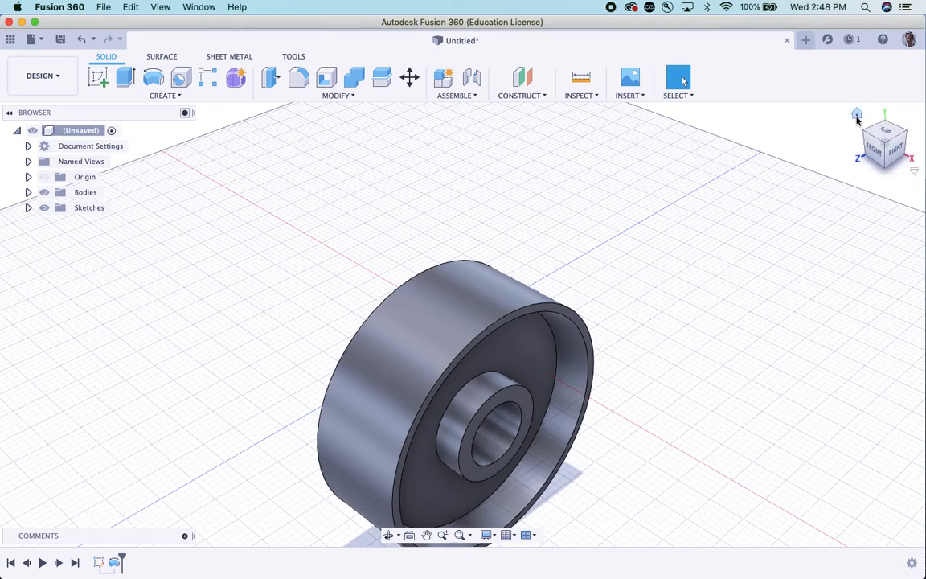
Inspect the revolved wheel from the right side and from above, ending in the home view.
left_click(857, 114)
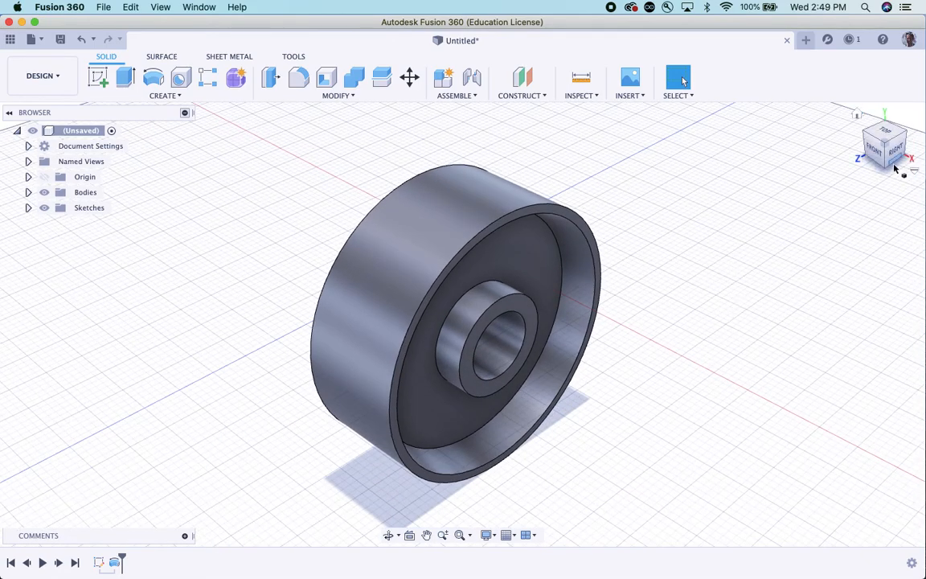
mouse_move(882, 165)
left_mouse_down()
mouse_move(844, 186)
mouse_move(804, 193)
left_mouse_up()
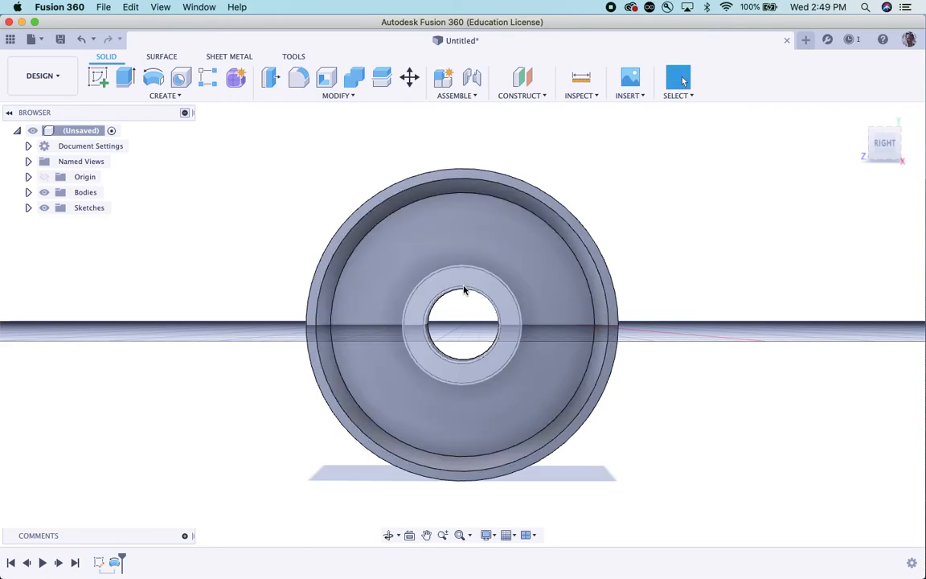
mouse_move(870, 132)
left_mouse_down()
mouse_move(894, 167)
mouse_move(887, 198)
left_mouse_up()
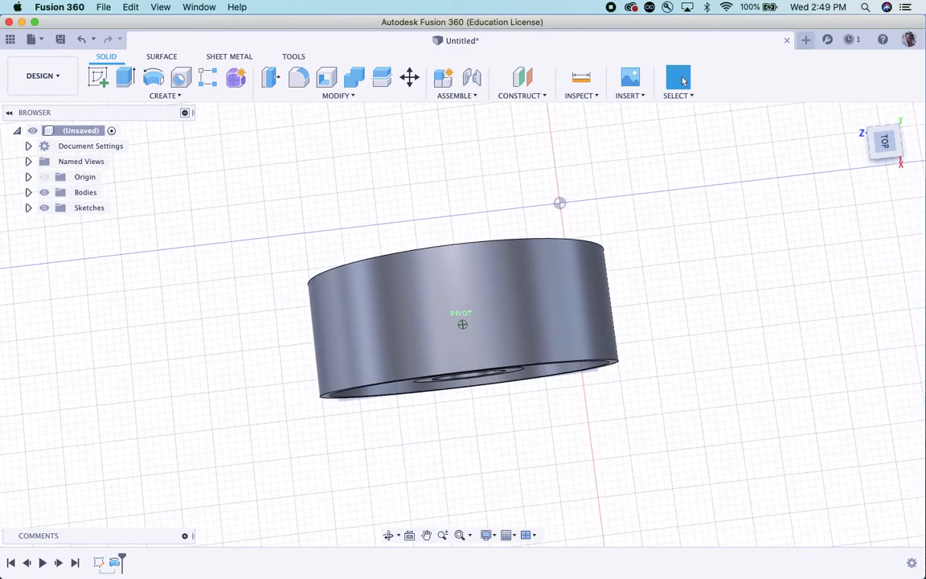
middle_click_drag(683, 81, 684, 81, "shift")
mouse_move(887, 199)
left_mouse_down()
mouse_move(887, 209)
mouse_move(877, 164)
left_mouse_up()
left_click(857, 114)
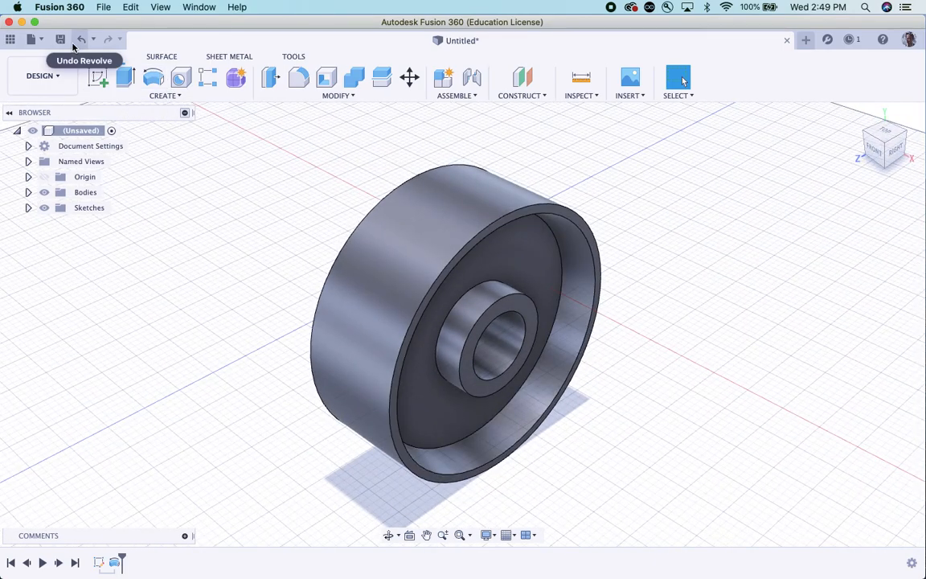
Save the design as "Wheel - Correct" in the Wheel Assembly Model project.
left_click(61, 41)
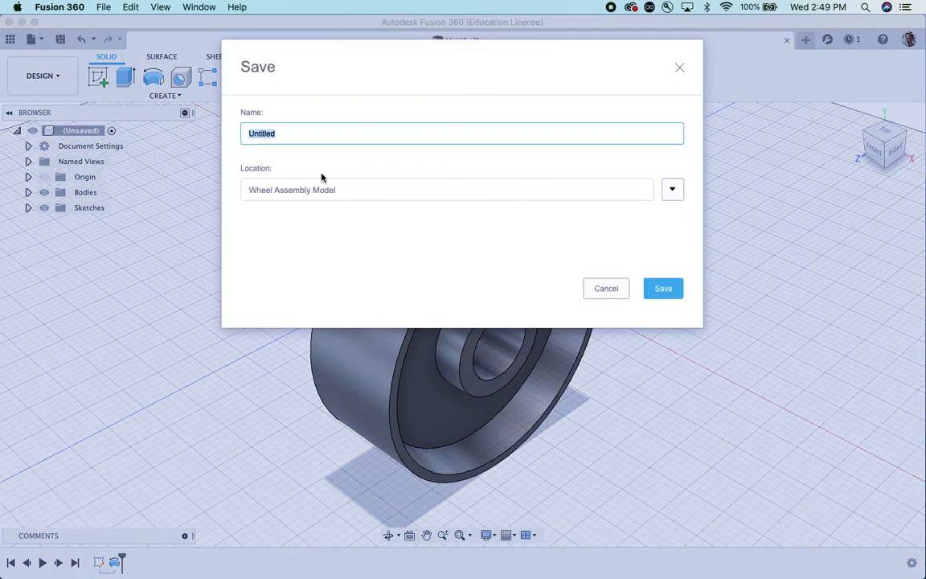
type("Wheel - Correct")
left_click(664, 288)
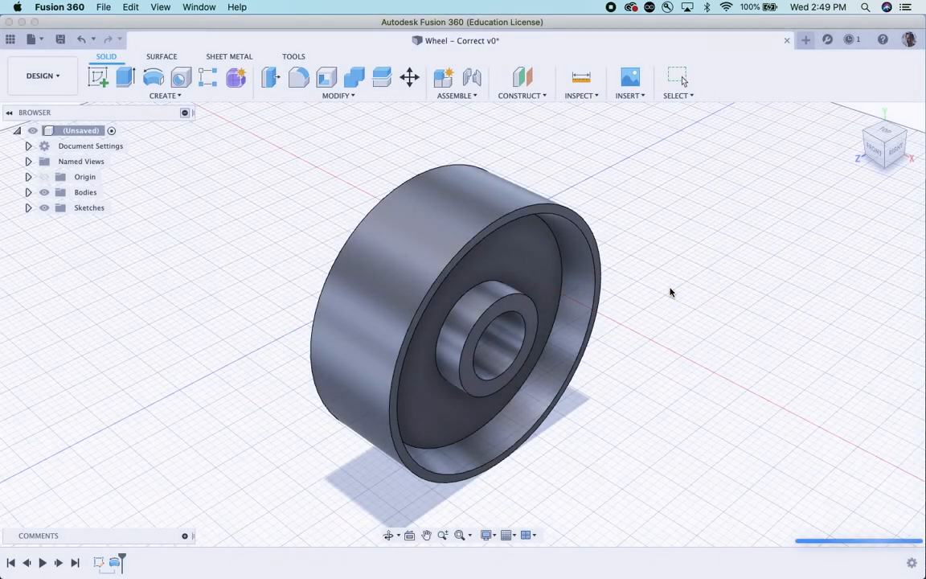
Delete the older Wheel design dated 10/19/20 from the Wheel Assembly Model project.
left_click(10, 39)
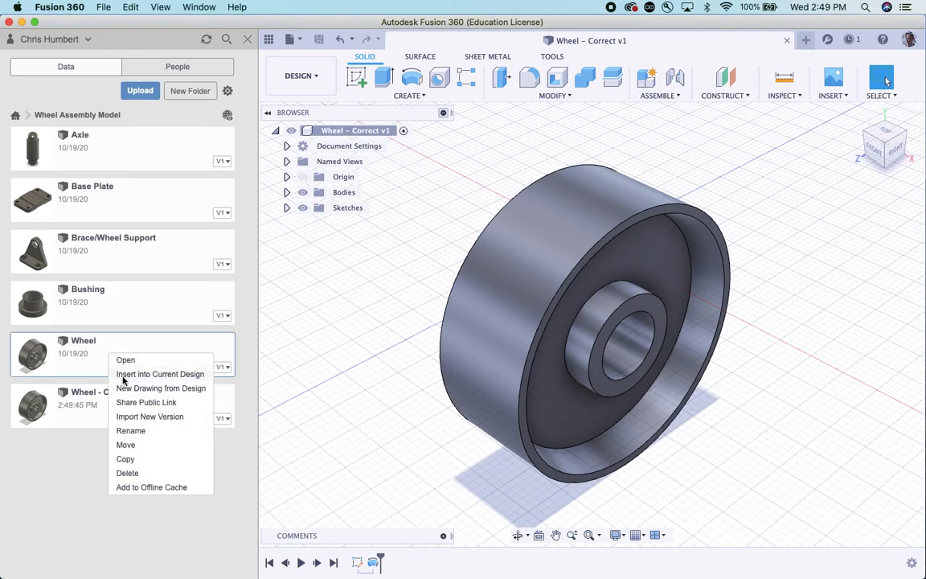
left_click(128, 473)
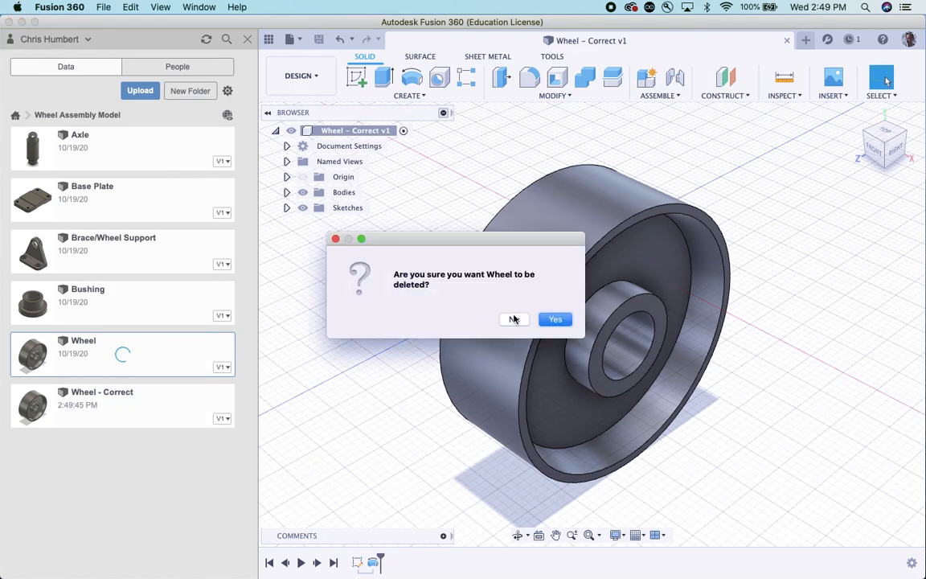
left_click(555, 320)
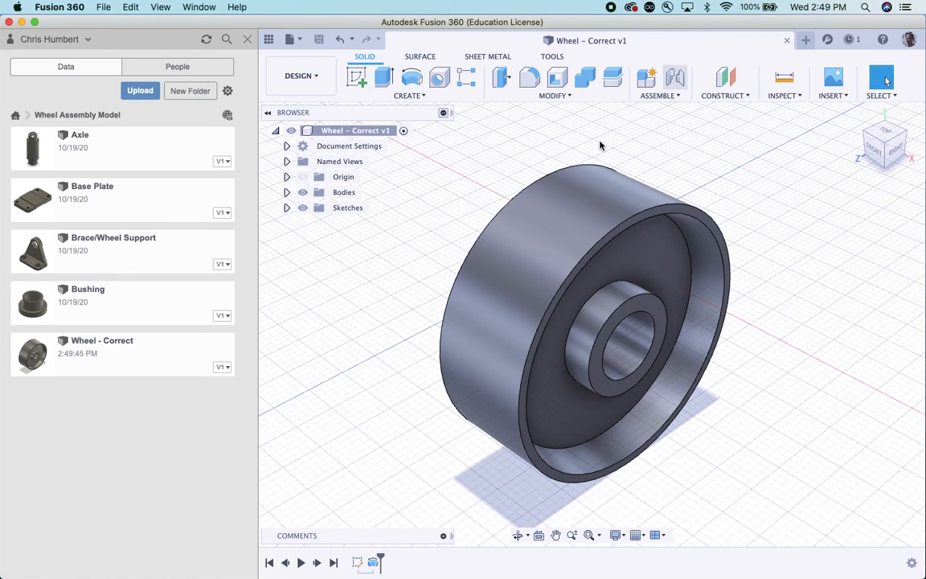
Rename the "Wheel - Correct" design in the project to "Wheel".
right_click(149, 357)
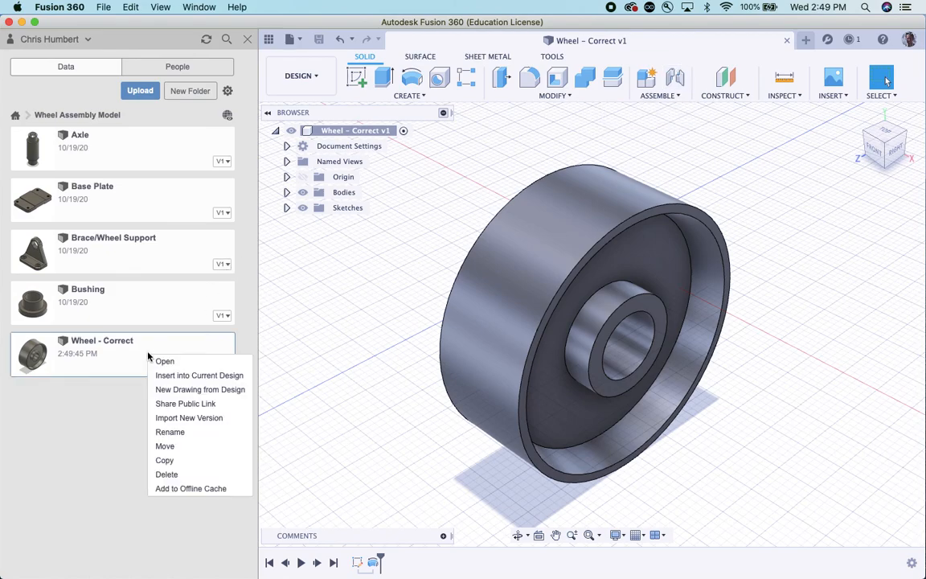
left_click(178, 437)
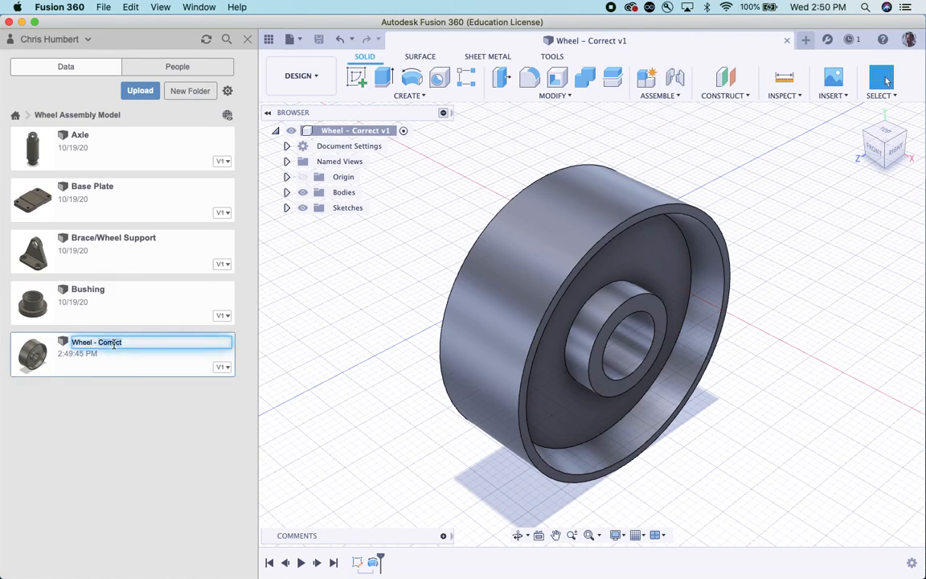
type("Wheel")
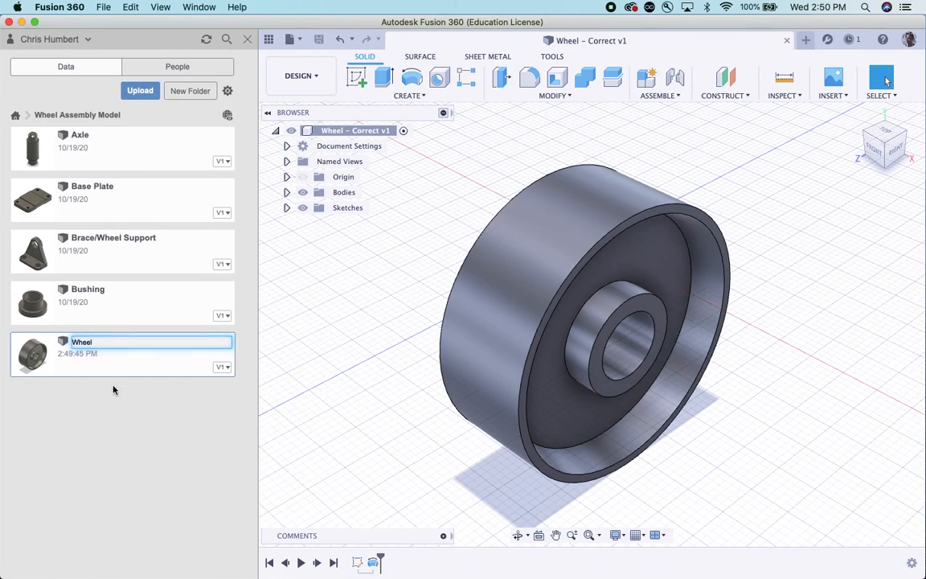
key("Return")
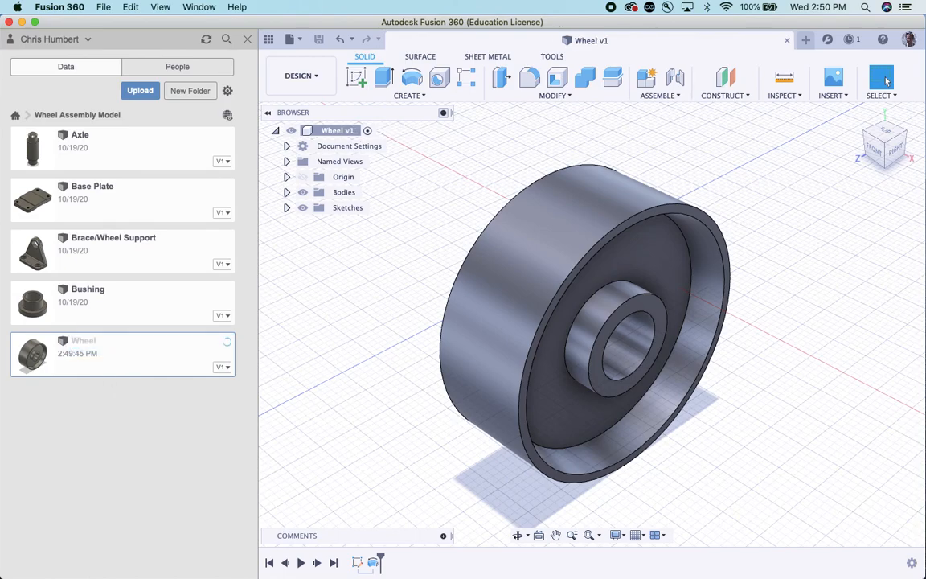